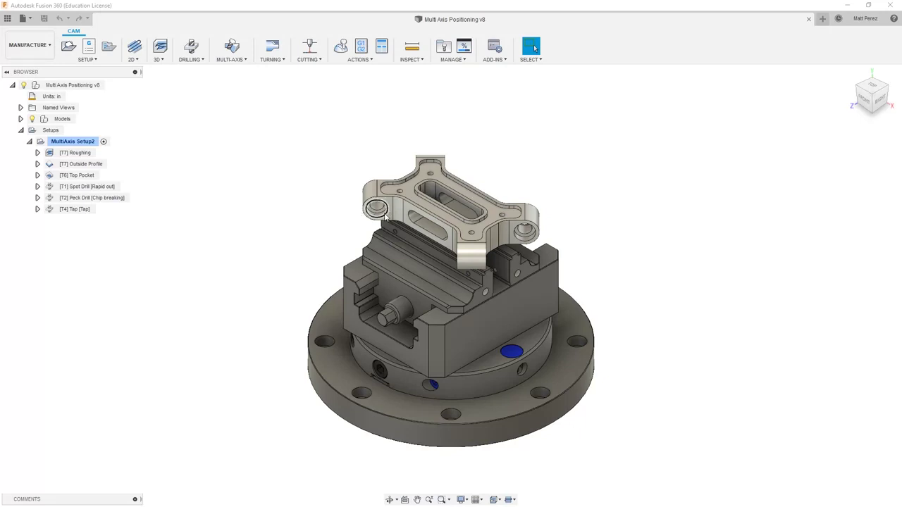
- Zoom in on the vise-clamped part and start a new Drill operation in MultiAxis Setup2
scroll(386, 215, "up", 3)
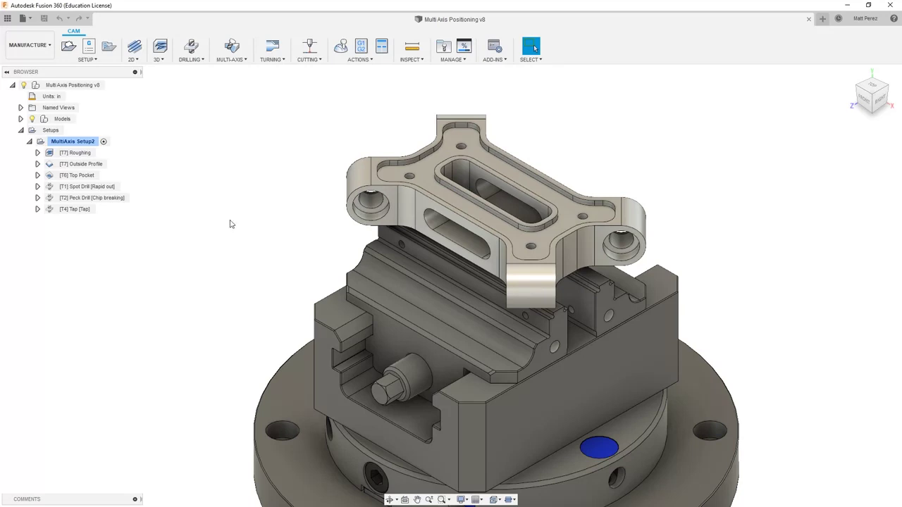
left_click(194, 50)
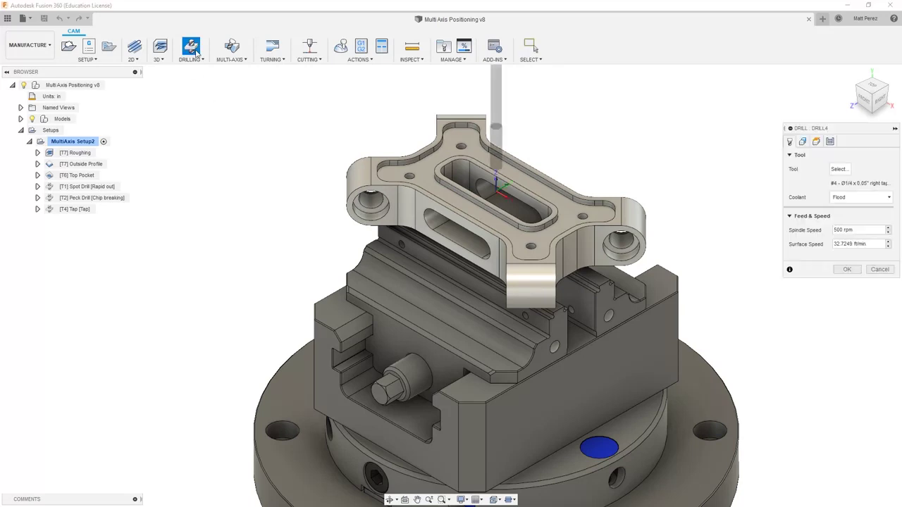
- Remove unused tools from the document library and assign the #1 Ø1/4" 90° spot drill to DRILL4
left_click(839, 168)
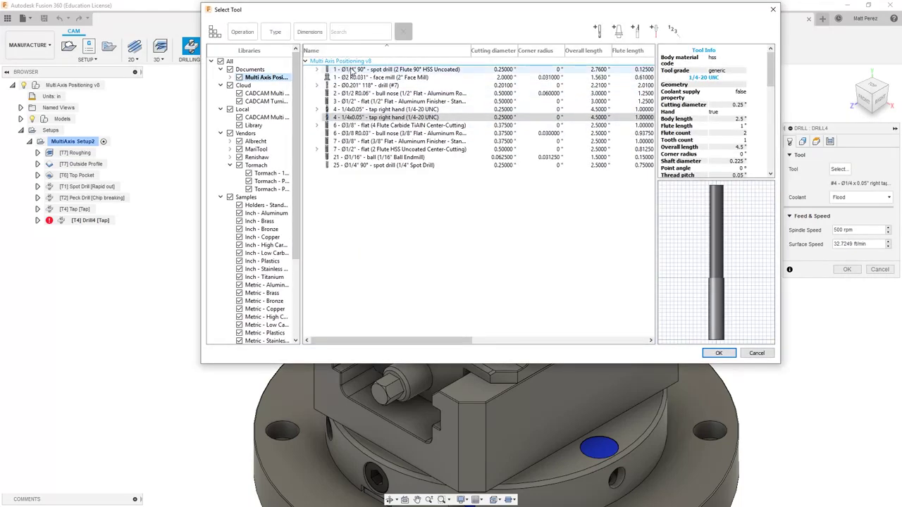
right_click(372, 191)
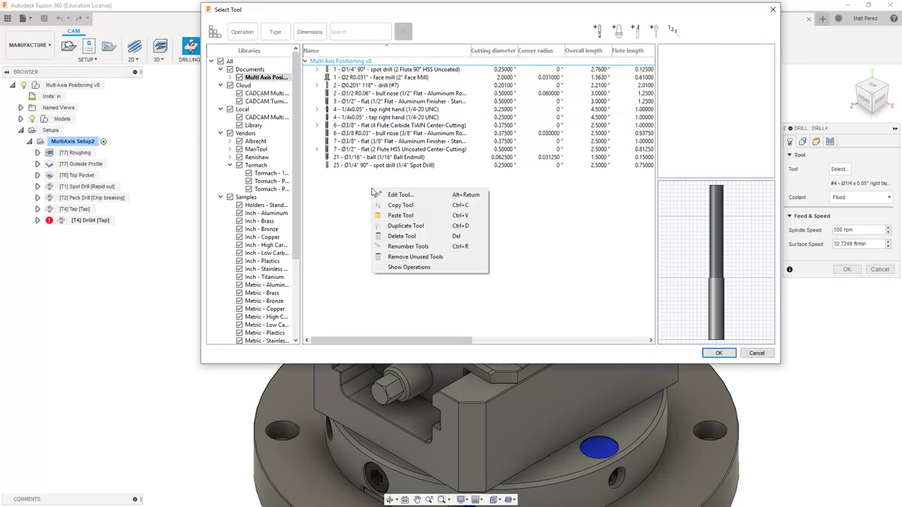
left_click(436, 258)
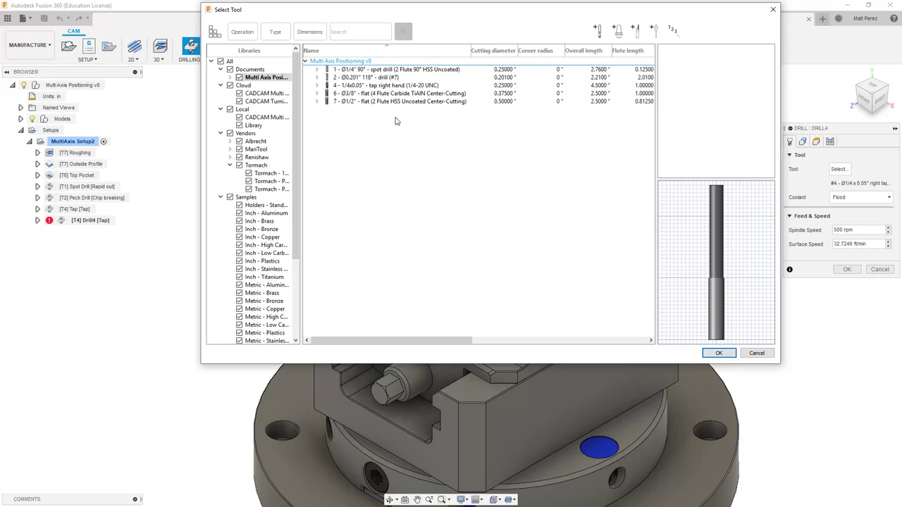
left_click(395, 71)
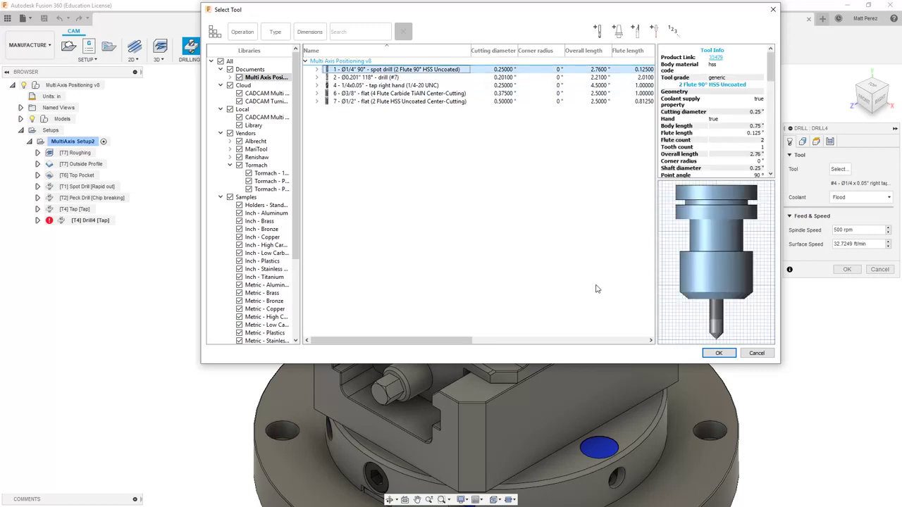
left_click(710, 352)
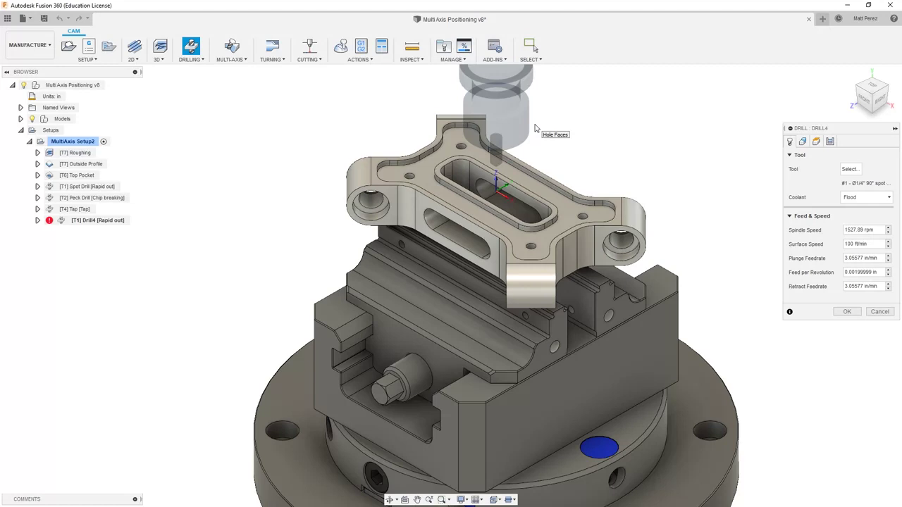
left_click(803, 142)
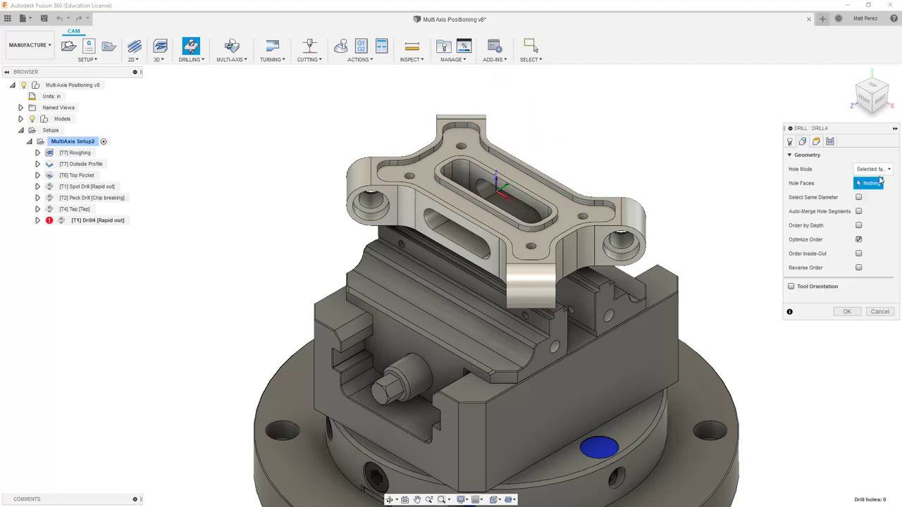
- Target the left boss hole, take the tool Z axis from its face, and confirm Drill4
left_click(367, 217)
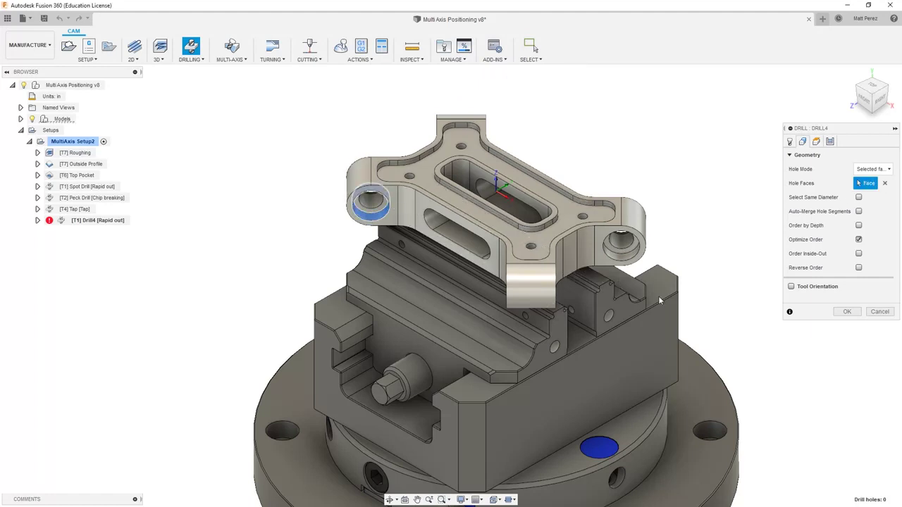
left_click(791, 287)
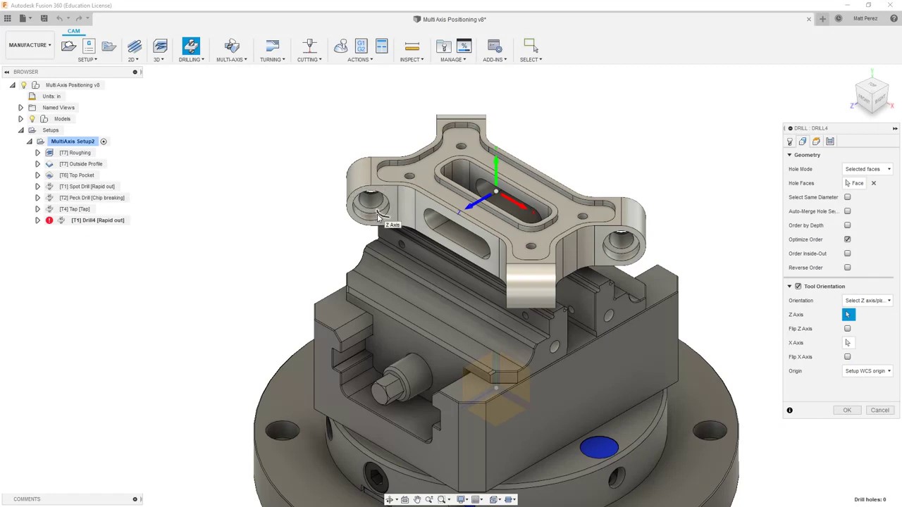
scroll(379, 215, "up", 4)
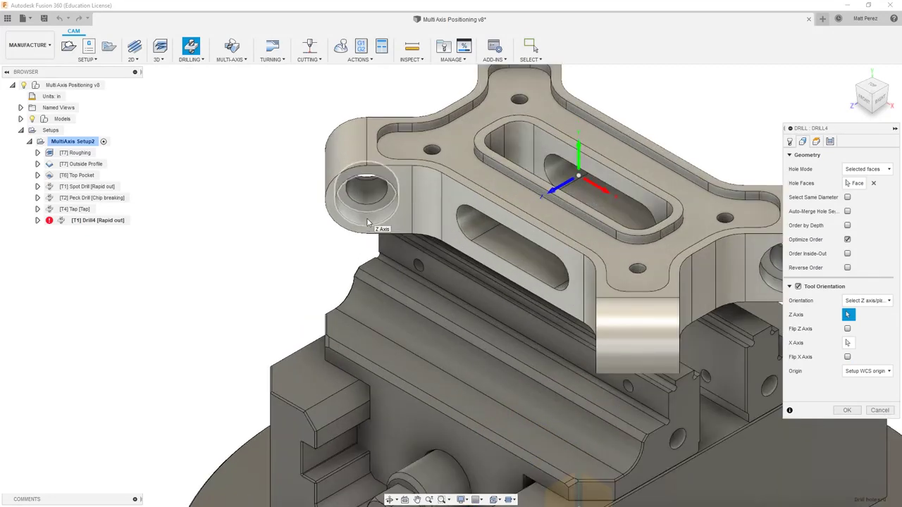
left_click(367, 222)
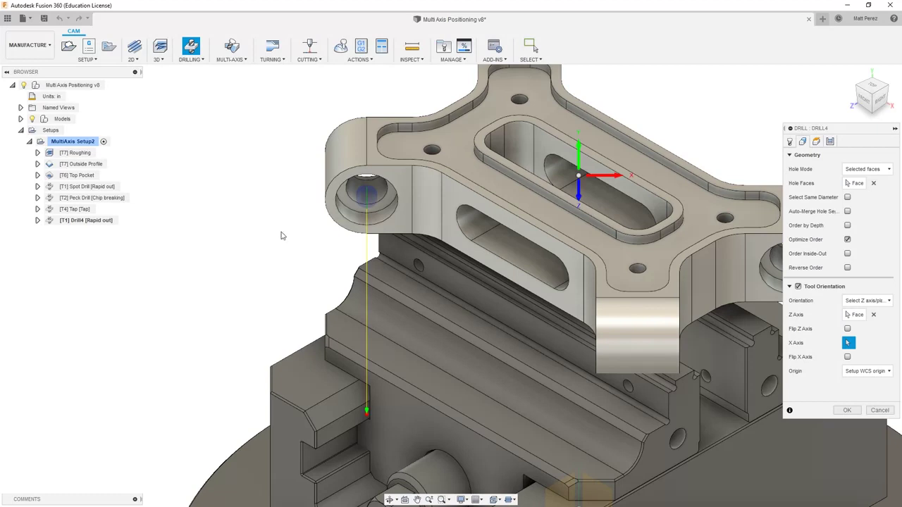
middle_click_drag(288, 246, 319, 243, "shift")
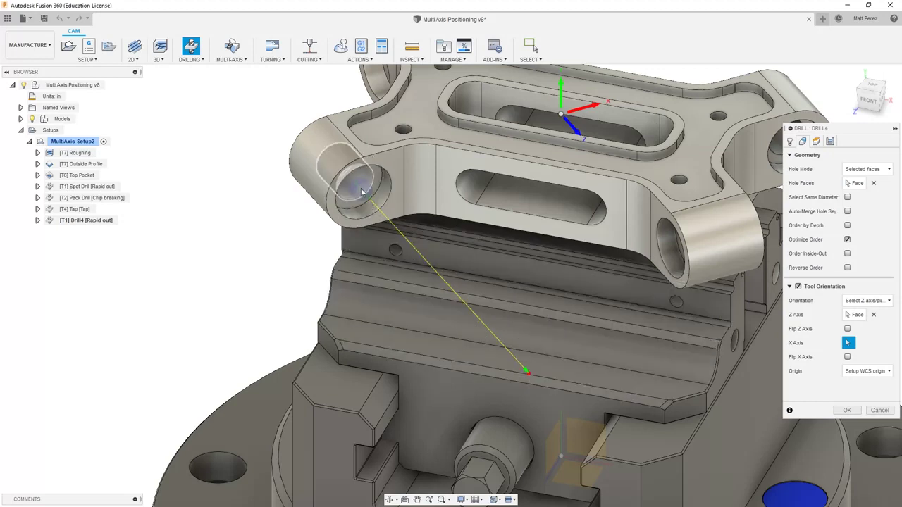
middle_click_drag(340, 269, 409, 282, "shift")
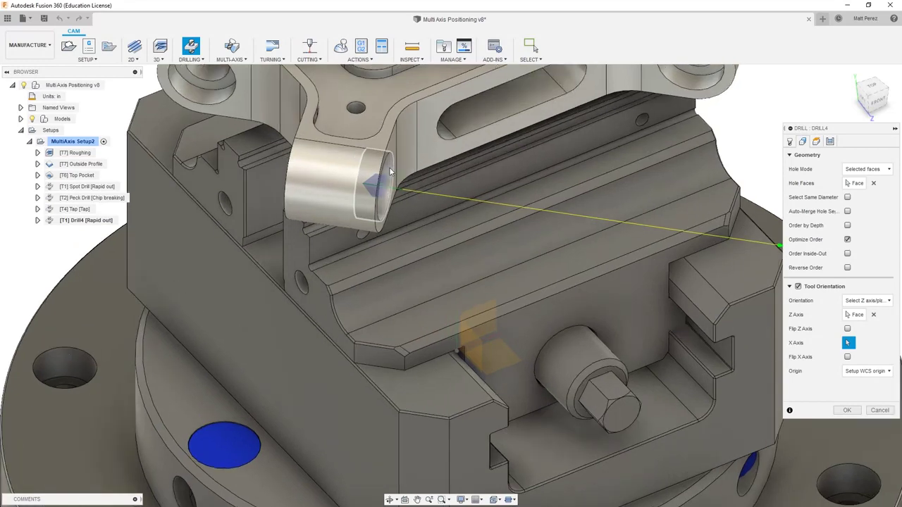
scroll(389, 171, "up", 3)
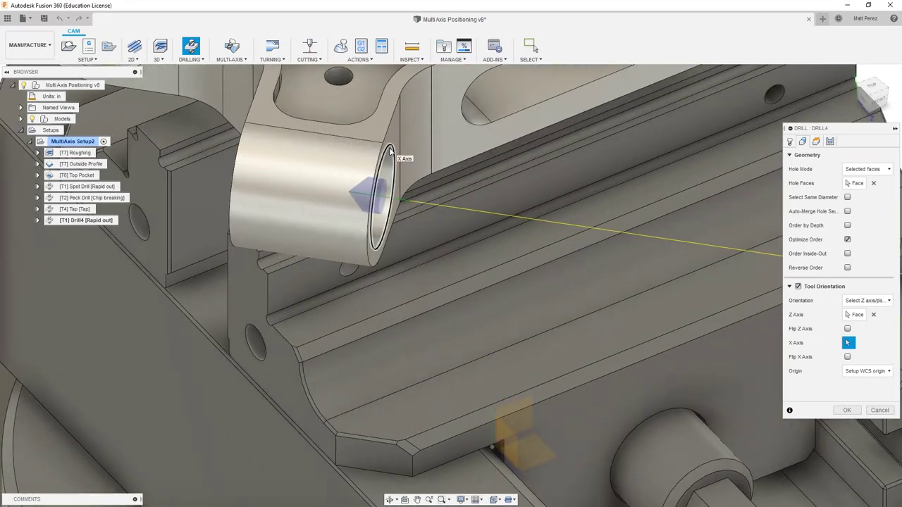
middle_click_drag(390, 152, 372, 170, "shift")
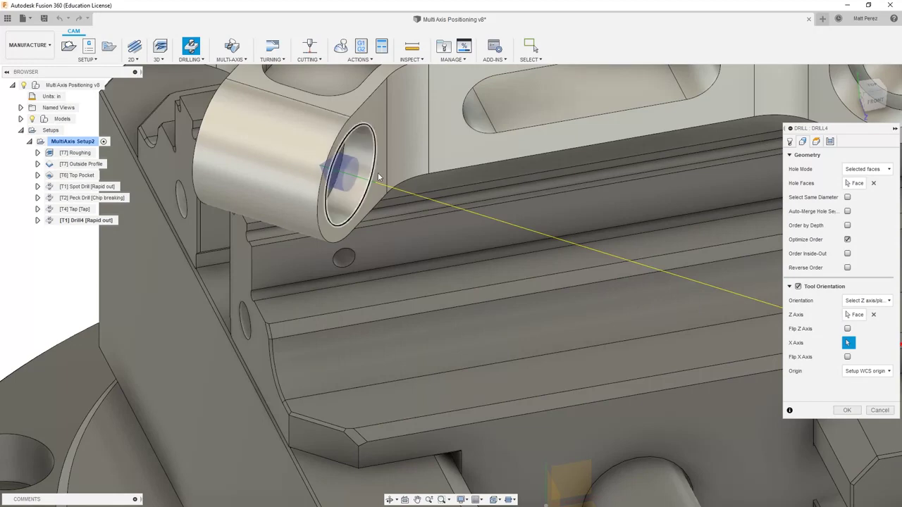
middle_click_drag(377, 185, 434, 191, "shift")
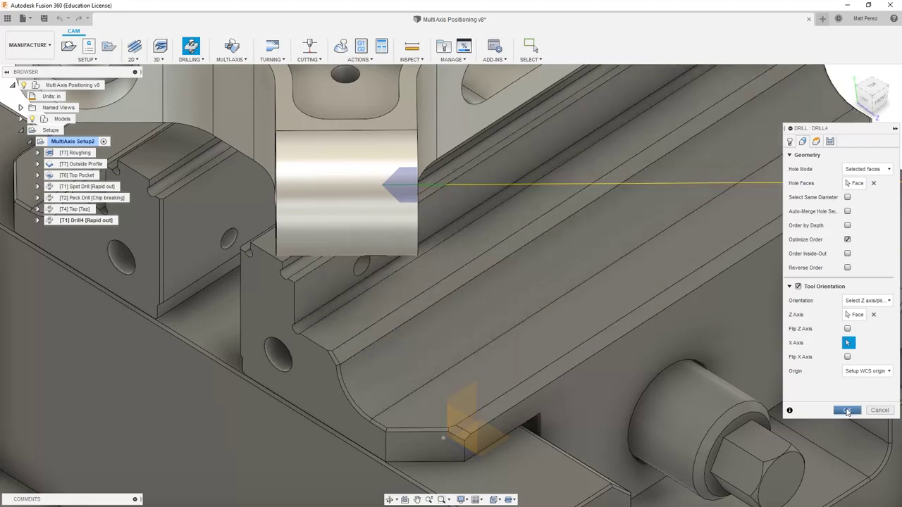
left_click(847, 411)
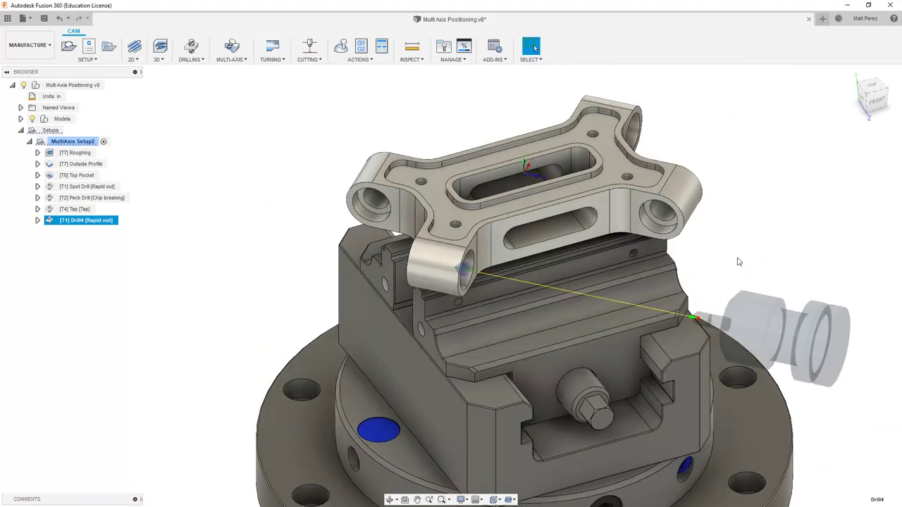
- Duplicate Drill4 and open the Drill4 (2) copy for editing
right_click(83, 223)
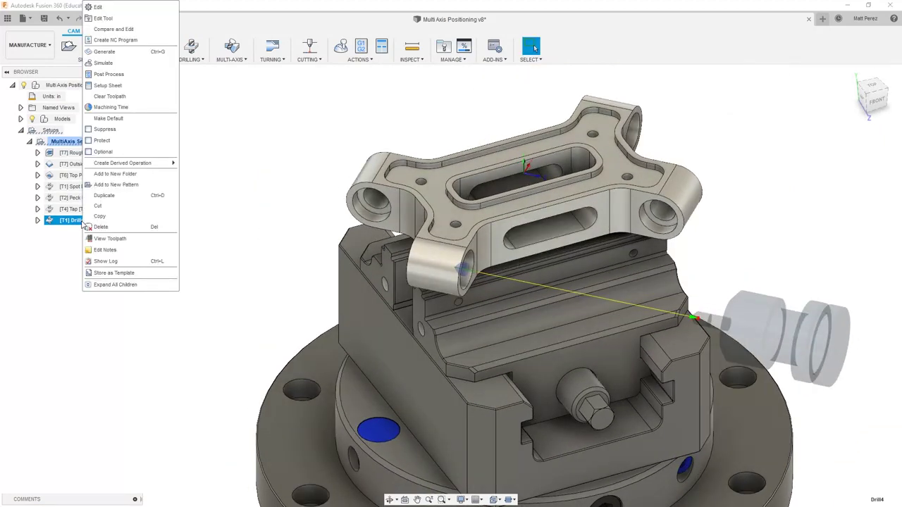
left_click(104, 195)
right_click(90, 235)
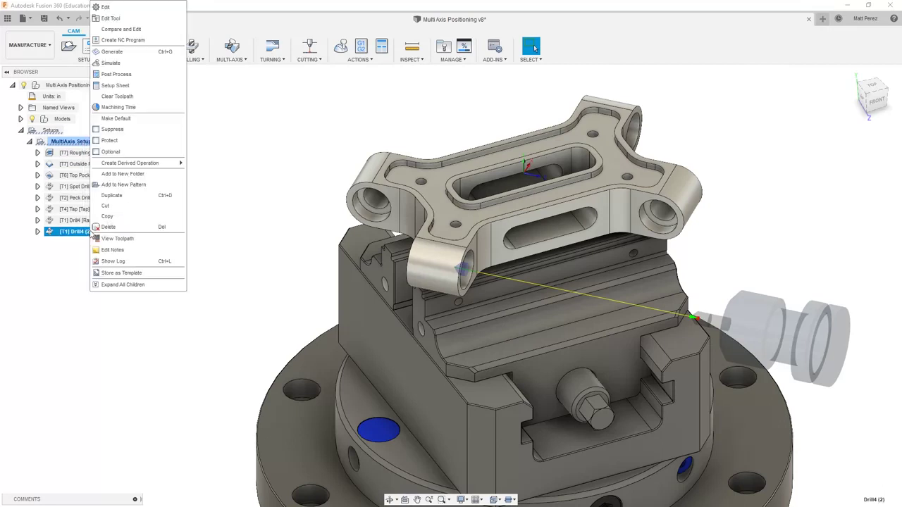
left_click(123, 7)
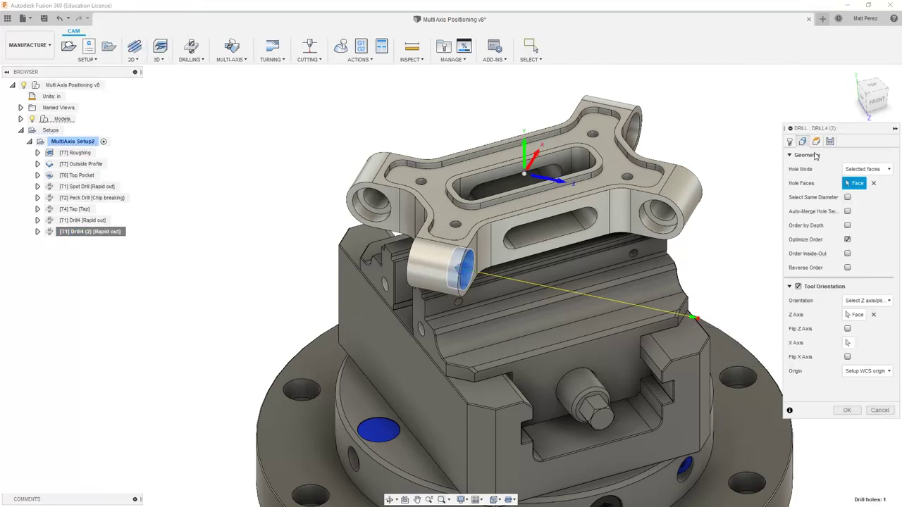
- Retarget Drill4 (2) to the right boss hole, with X/Z axes from its face and Z flipped
left_click(873, 183)
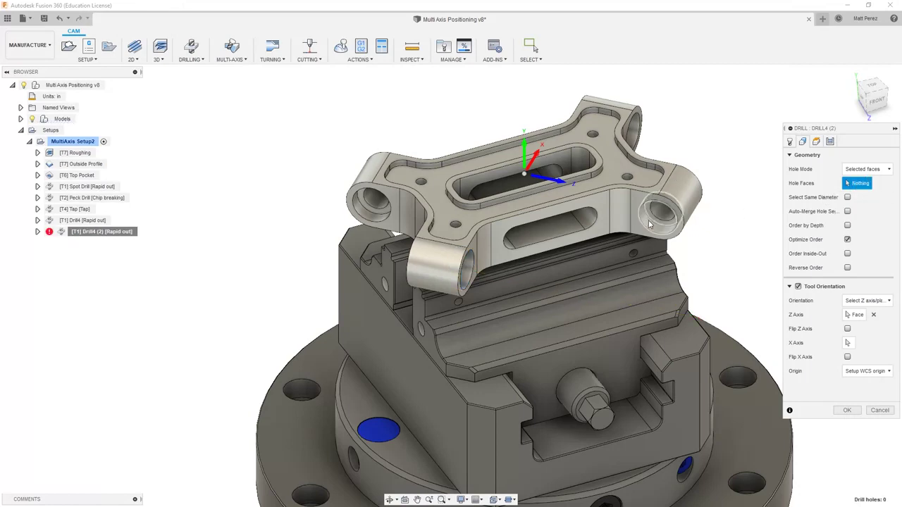
scroll(655, 217, "up", 3)
left_click(668, 207)
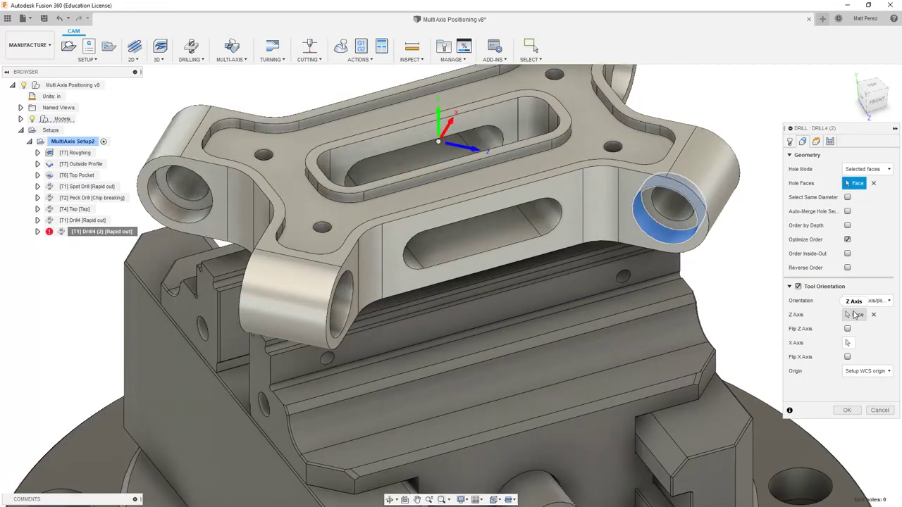
left_click(848, 343)
left_click(675, 241)
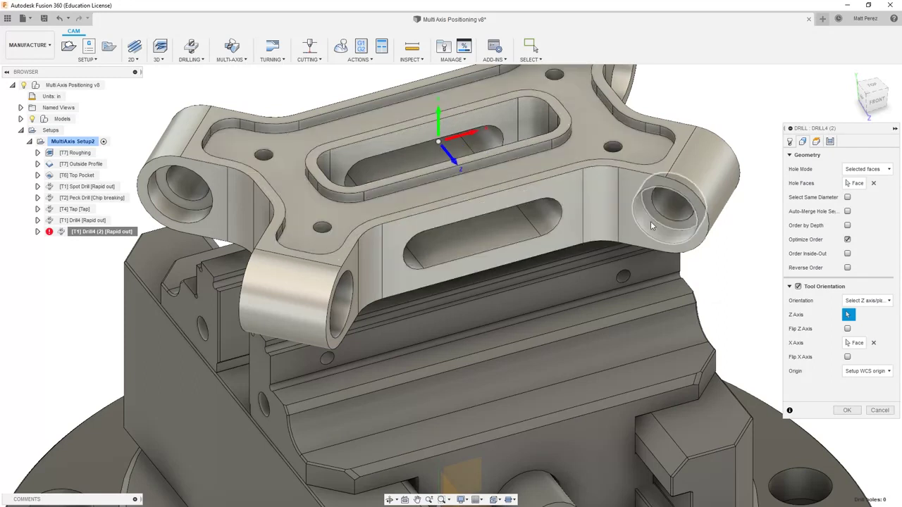
left_click(660, 236)
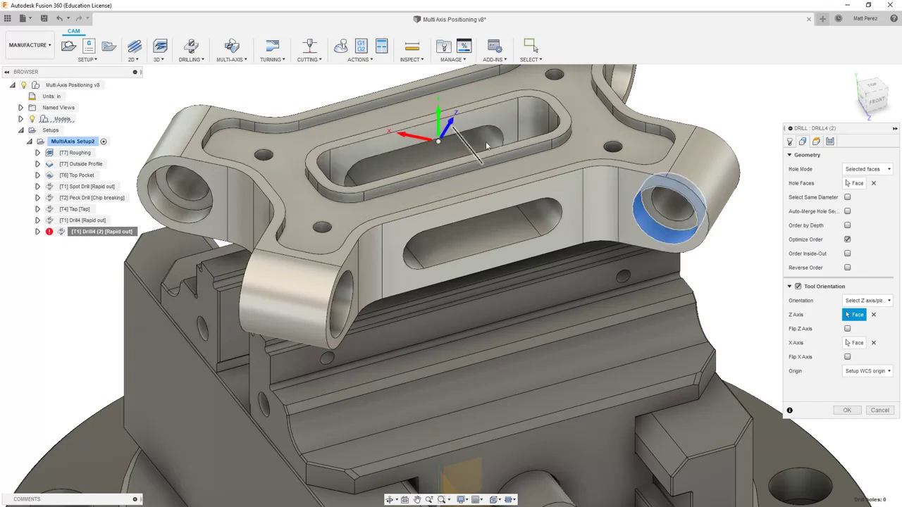
left_click(848, 329)
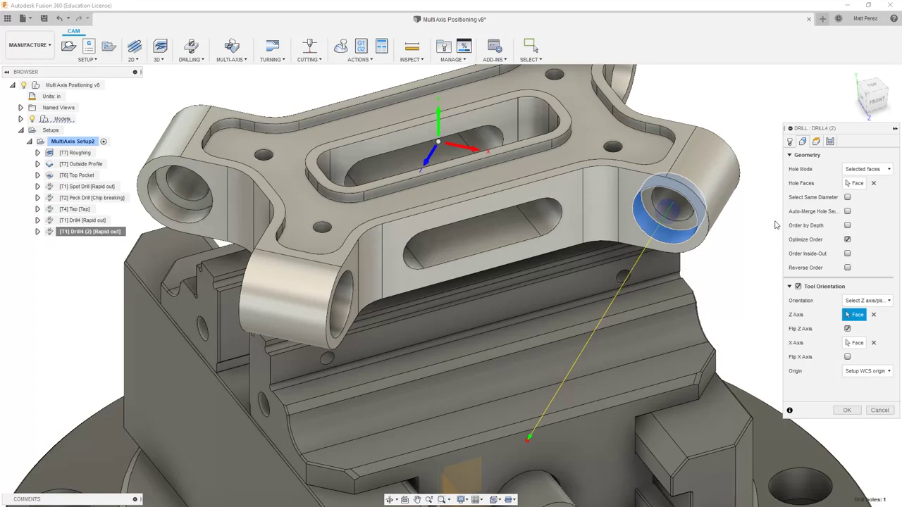
middle_click_drag(743, 226, 719, 285, "shift")
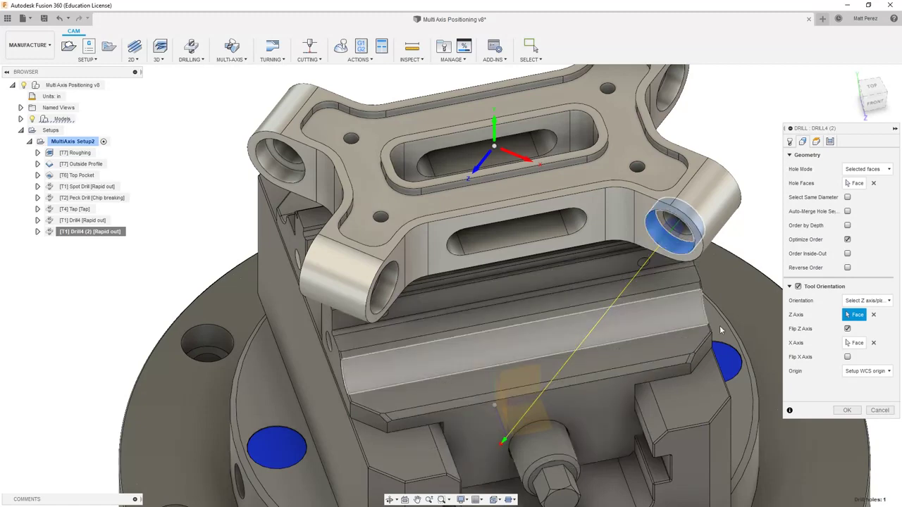
left_click(846, 410)
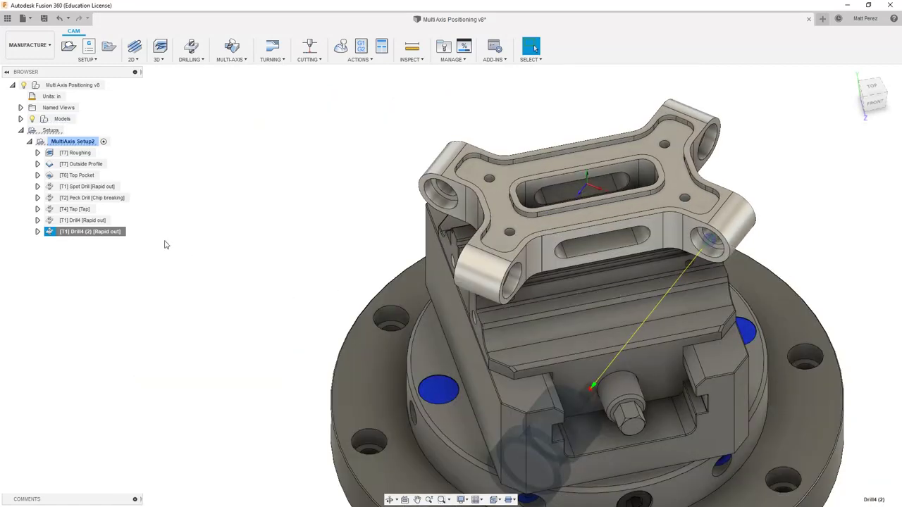
left_click(96, 221)
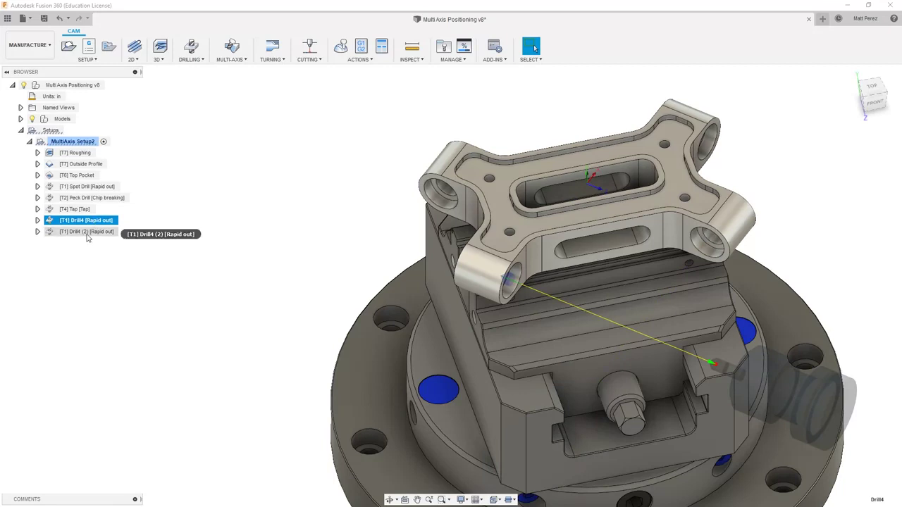
- Duplicate the first Drill4 and move Drill4 (3) below Drill4 (2)
left_click(86, 233)
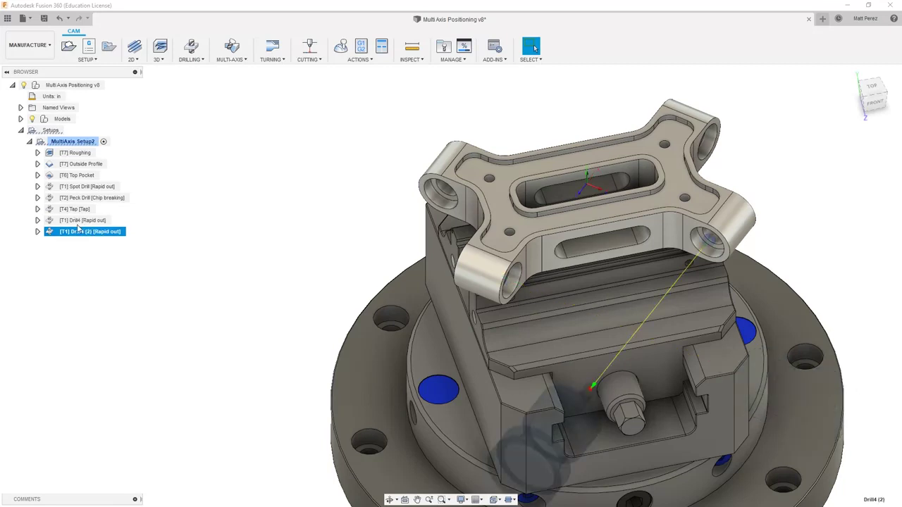
left_click(75, 221)
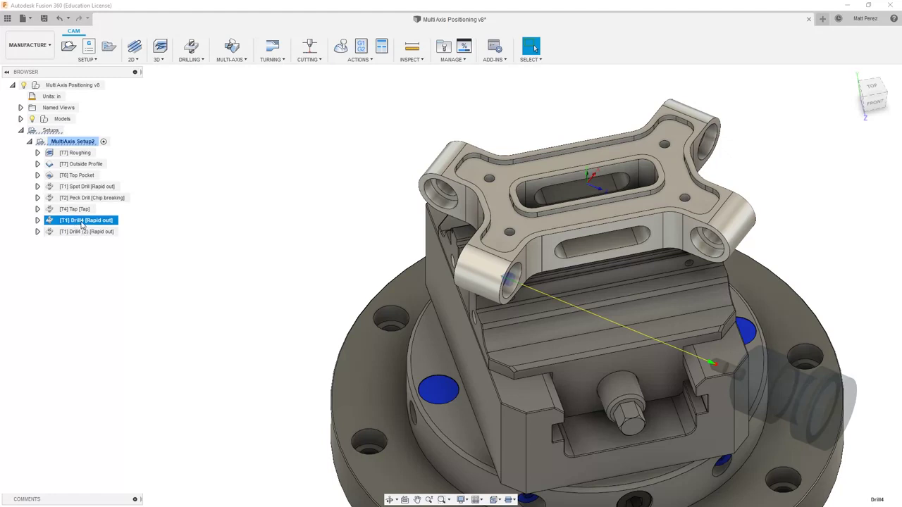
right_click(82, 224)
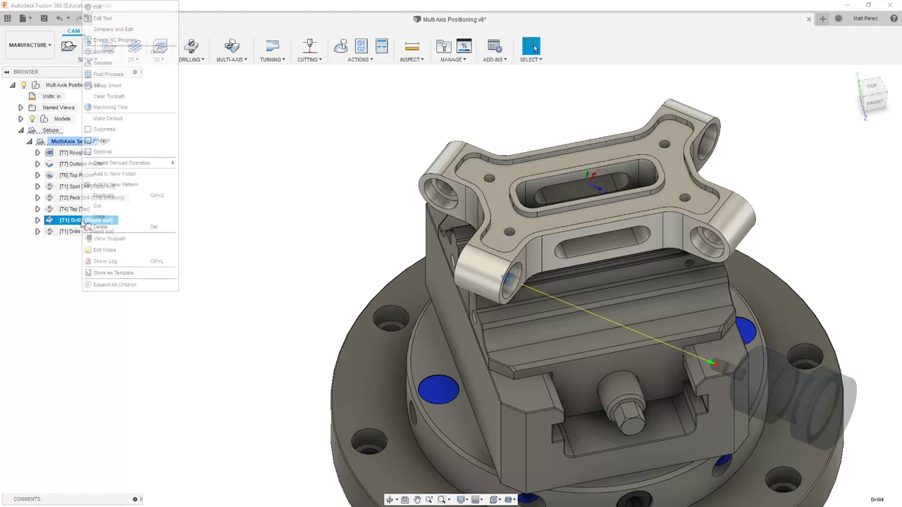
left_click(106, 200)
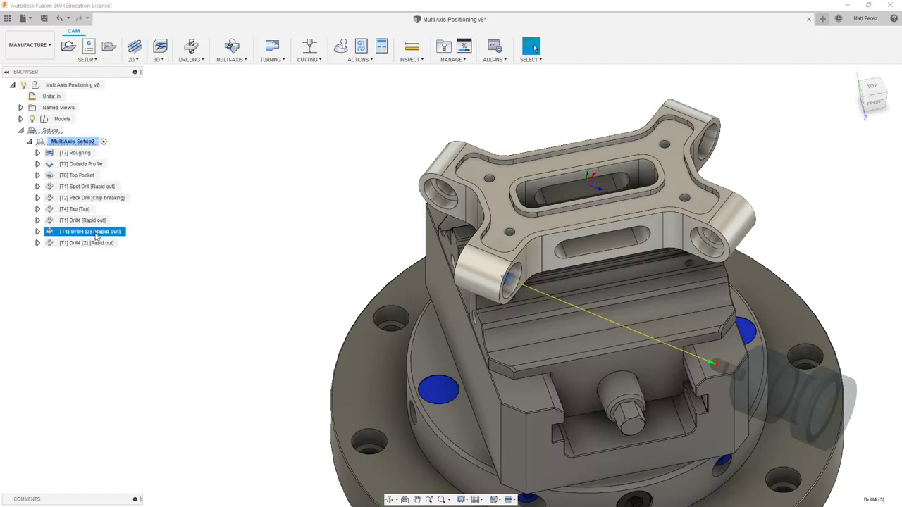
left_click_drag(91, 237, 90, 246)
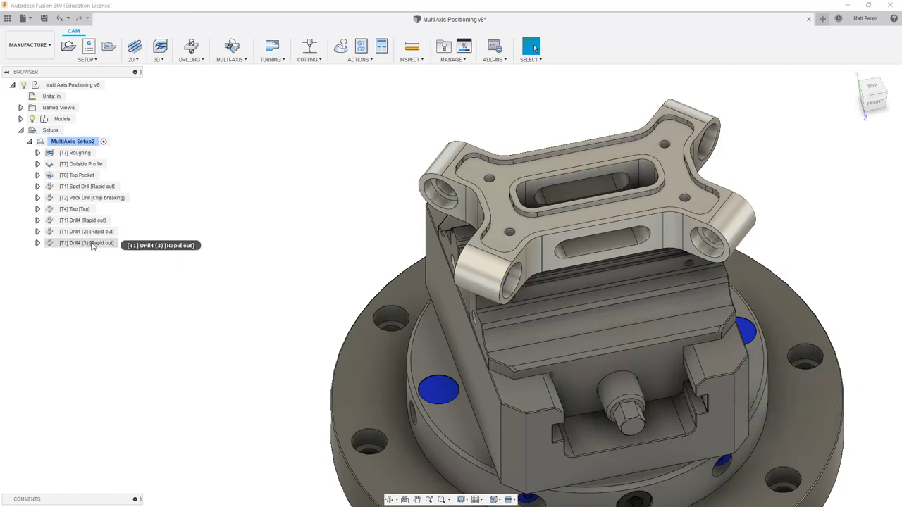
right_click(91, 246)
- Swap Drill4 (3)'s tool for #3 Ø1/2" 118° drill from the CADCAM Multi-Axis Tool Library
left_click(106, 7)
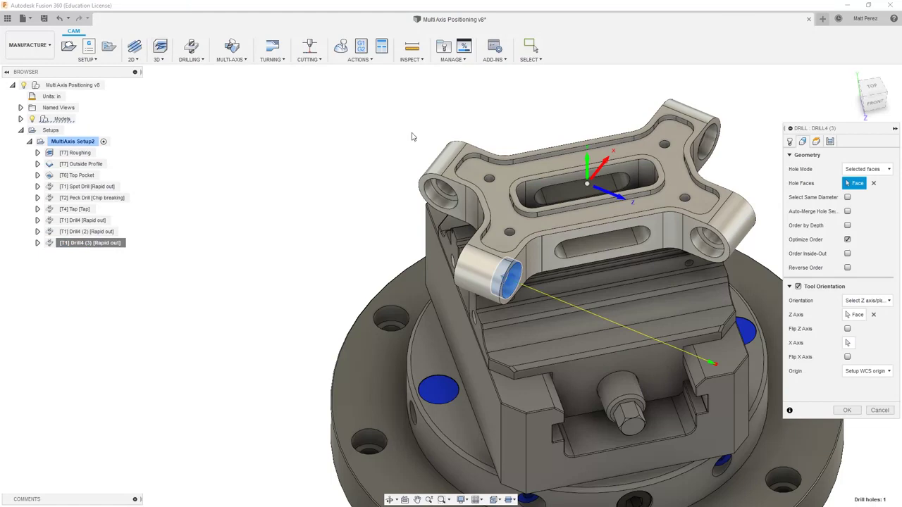
left_click(790, 141)
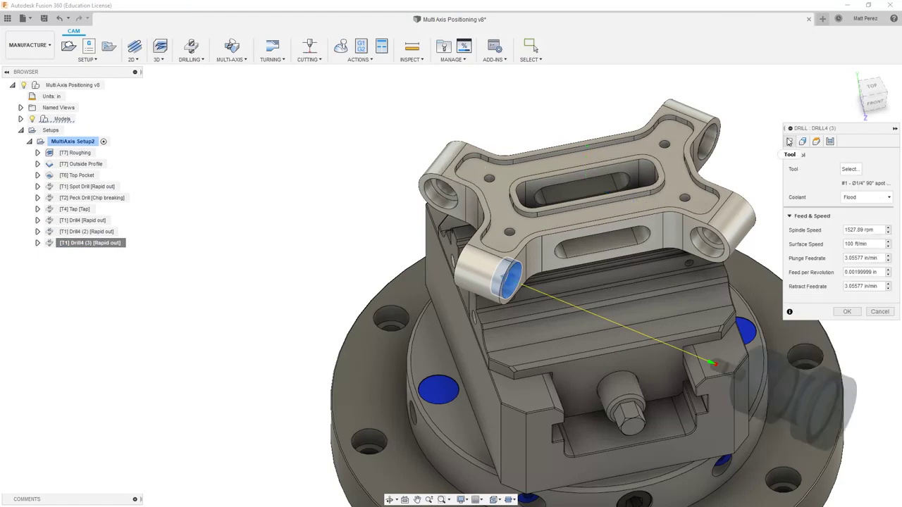
left_click(850, 170)
left_click(267, 94)
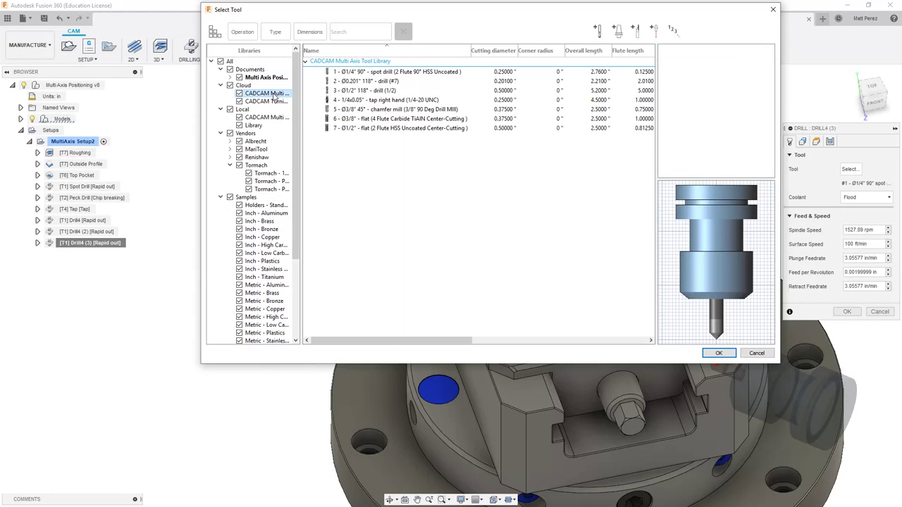
left_click(357, 91)
left_click(709, 356)
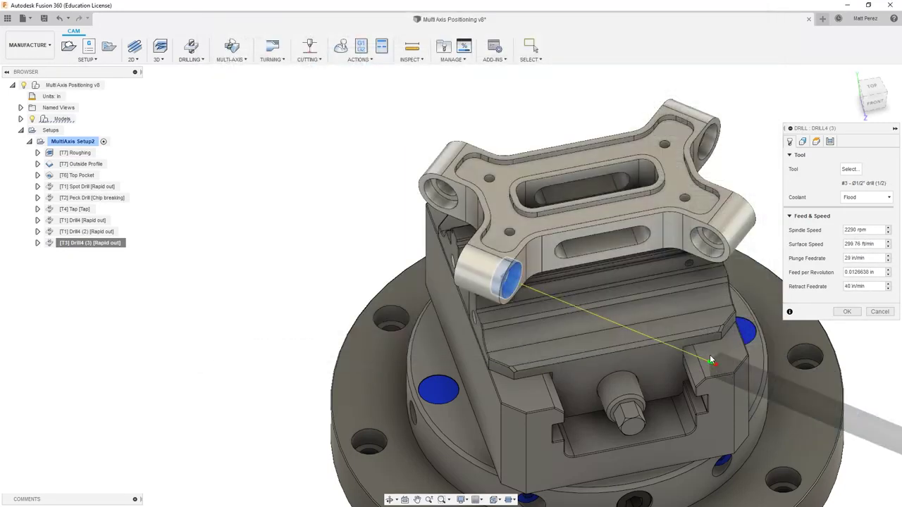
left_click(804, 142)
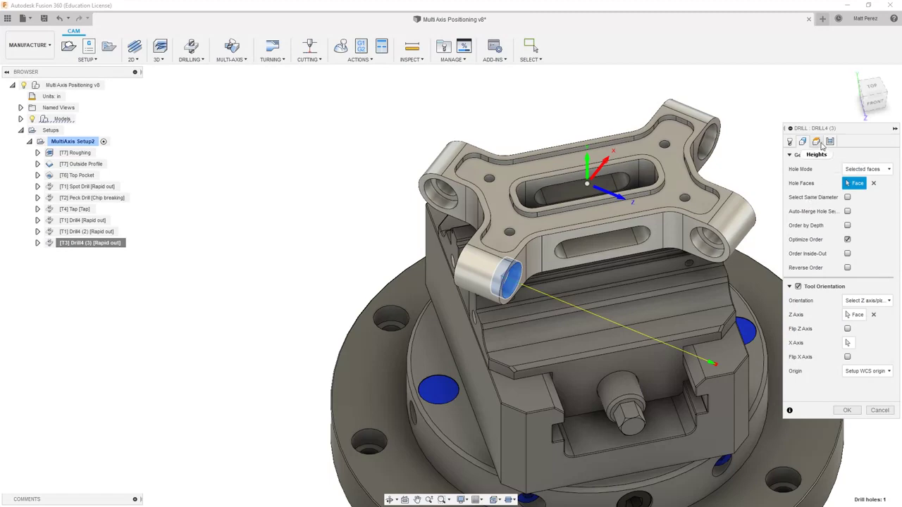
- Set Drill4 (3)'s bottom height from the boss face with Drill Tip Through Bottom
left_click(816, 142)
left_click(872, 361)
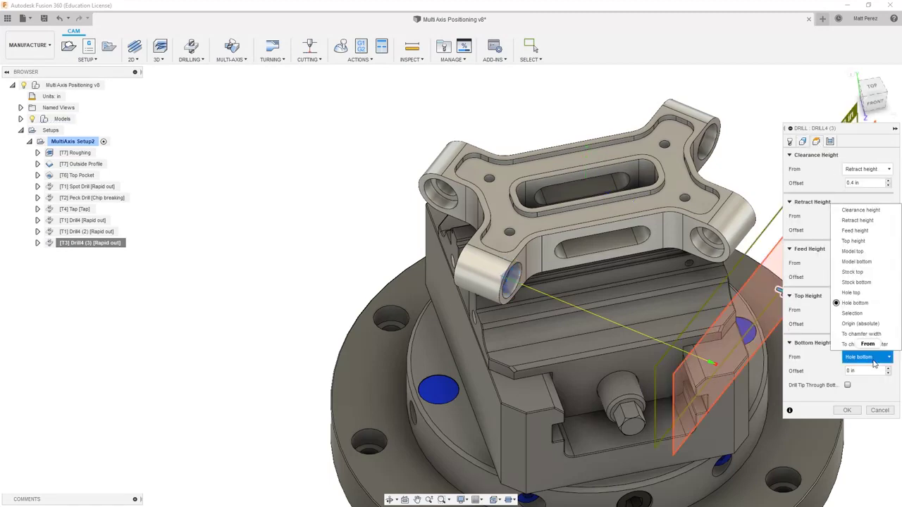
left_click(852, 312)
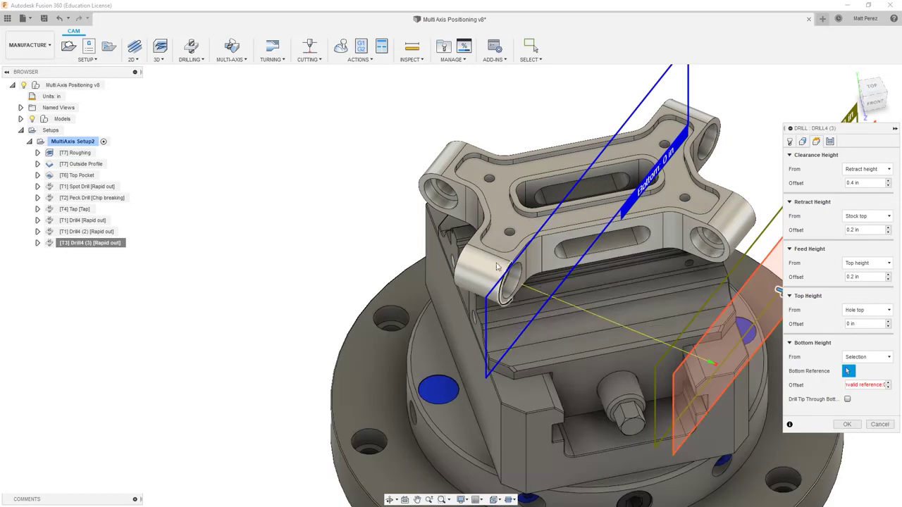
middle_click_drag(478, 254, 457, 257, "shift")
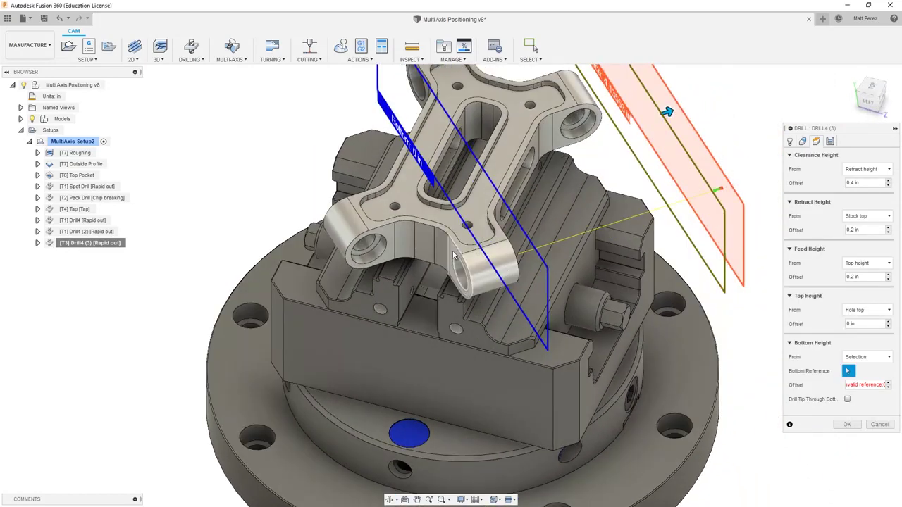
left_click(457, 257)
left_click(846, 398)
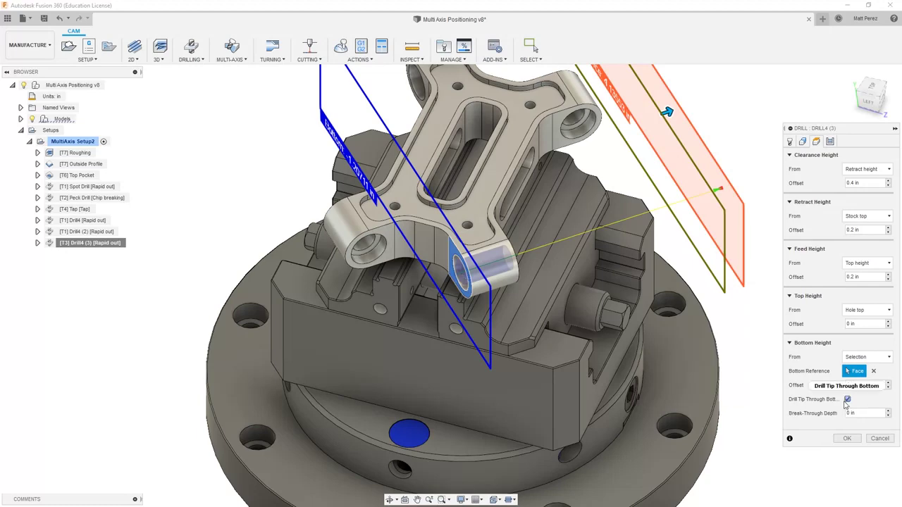
left_click(872, 92)
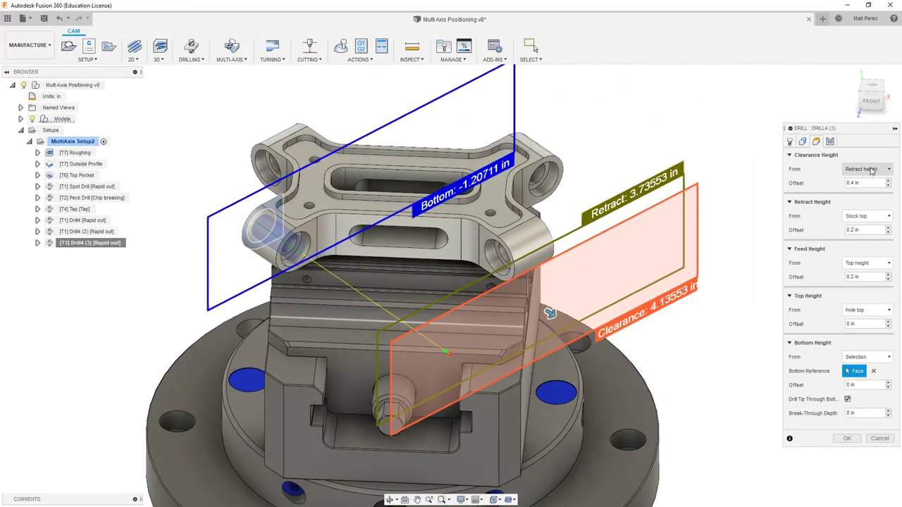
- Set the cycle type to Chip breaking and finish Drill4 (3)
left_click(830, 141)
left_click(842, 169)
left_click(841, 192)
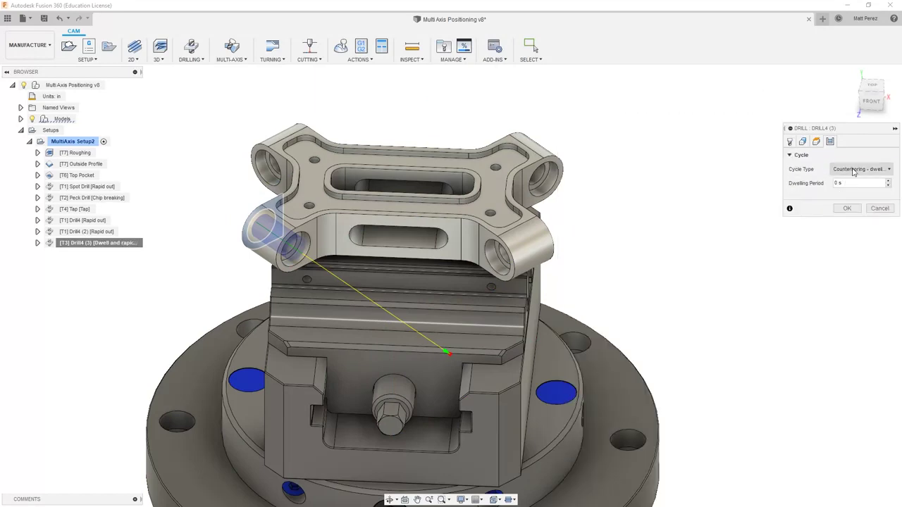
left_click(853, 171)
left_click(846, 202)
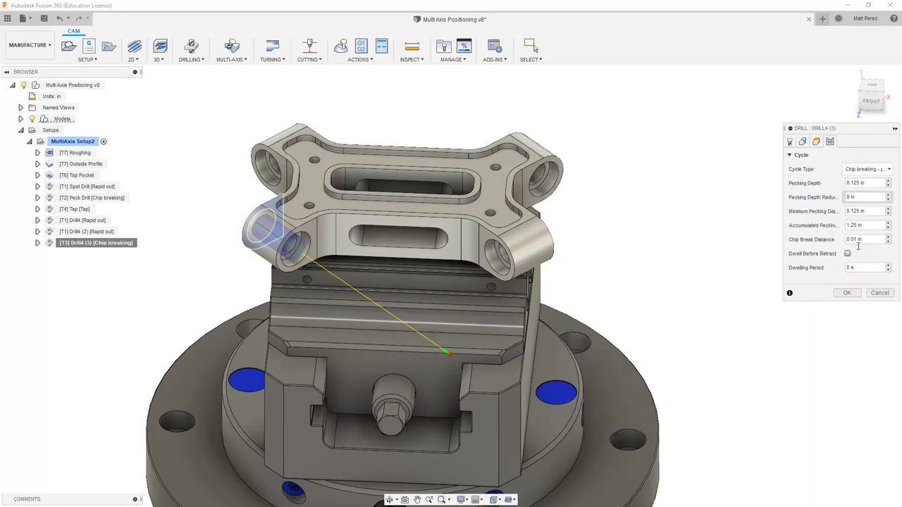
left_click(849, 293)
scroll(613, 249, "down", 2)
left_click(90, 222)
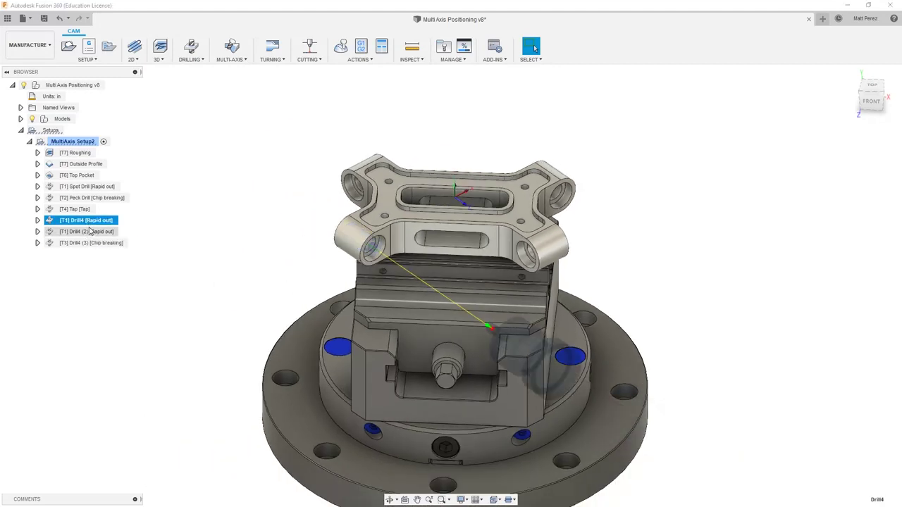
- Duplicate Drill4 (2) as Drill4 (4) and move it below Drill4 (3)
left_click(93, 233)
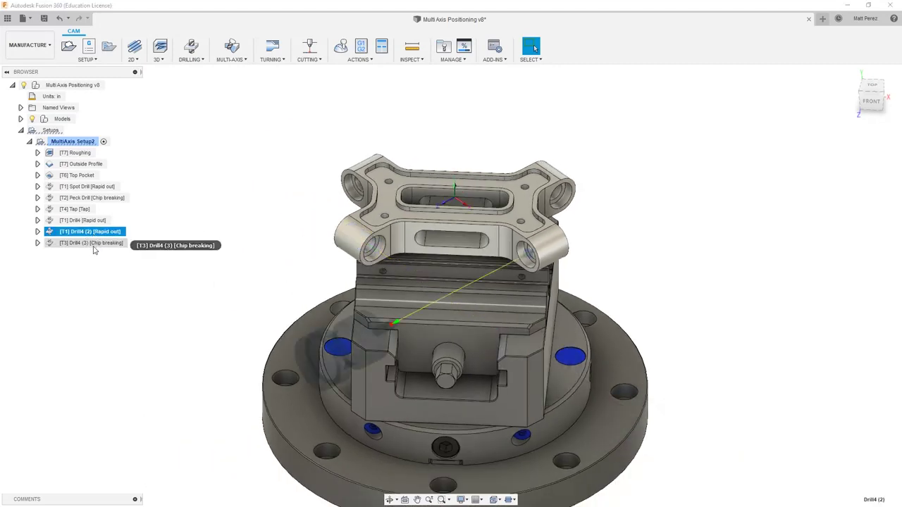
left_click(93, 244)
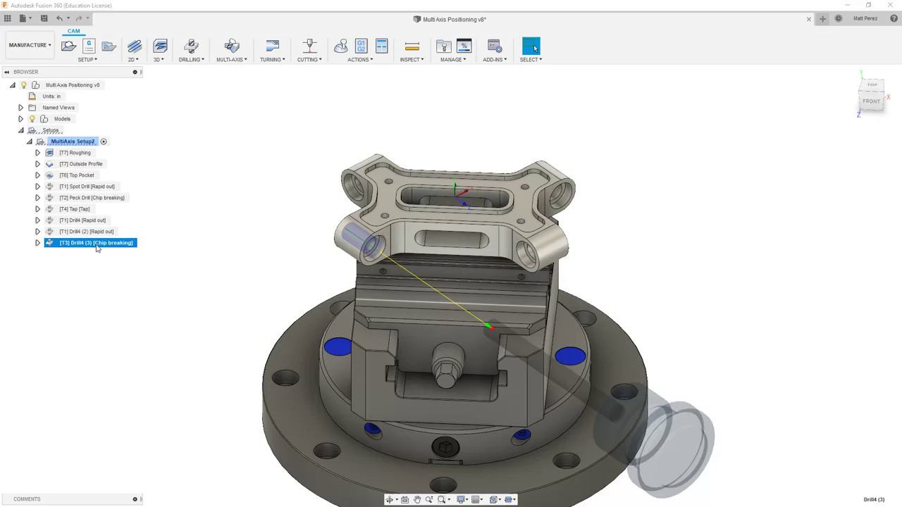
left_click(89, 233)
right_click(89, 233)
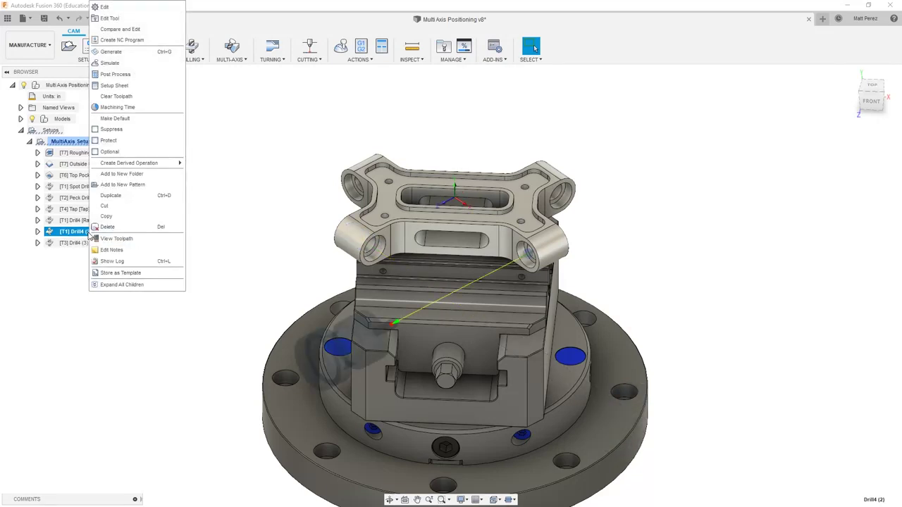
left_click(120, 199)
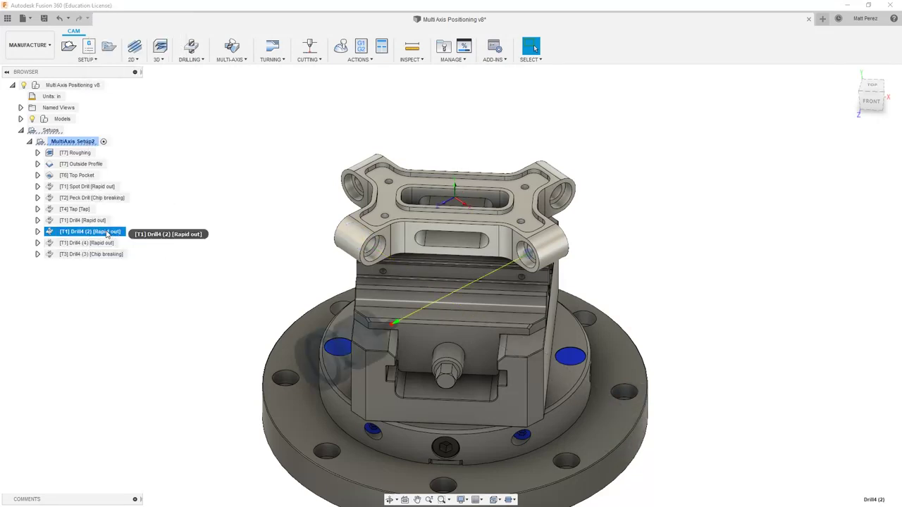
left_click_drag(102, 245, 98, 263)
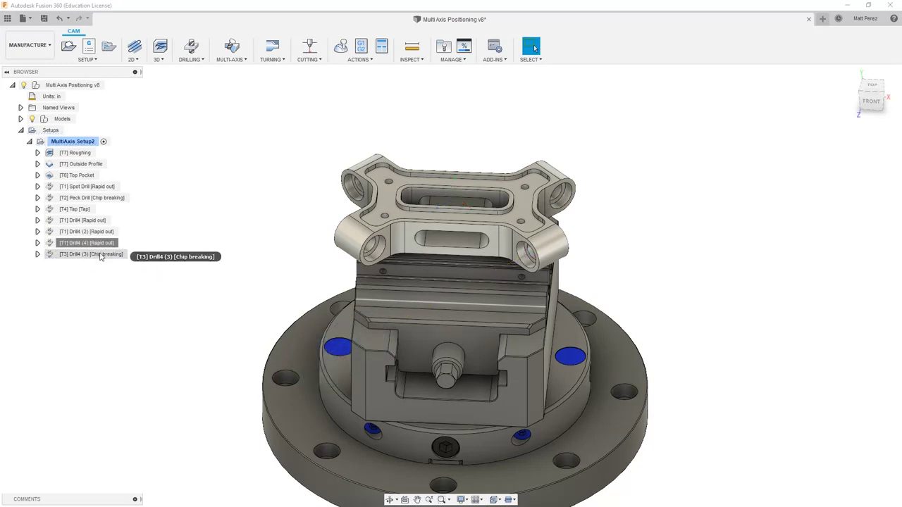
- Open Drill4 (4) for editing at its tool settings
right_click(101, 255)
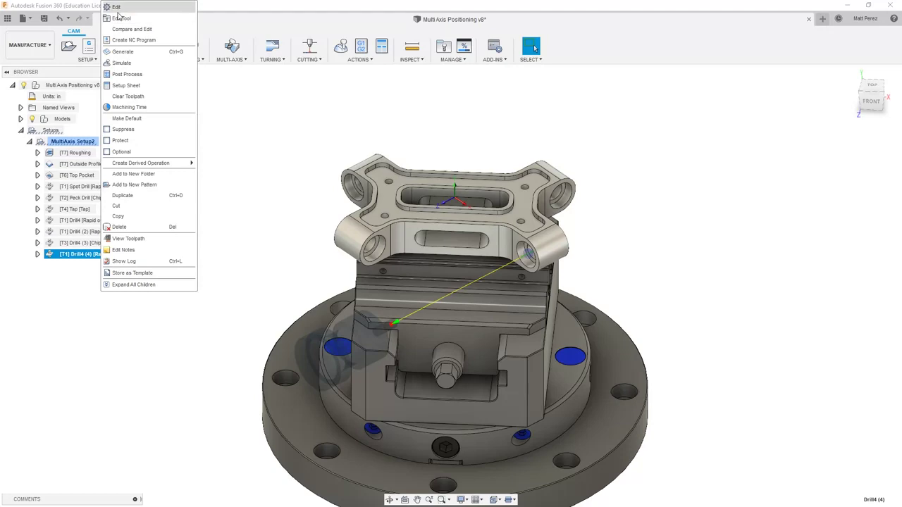
left_click(121, 7)
left_click(790, 141)
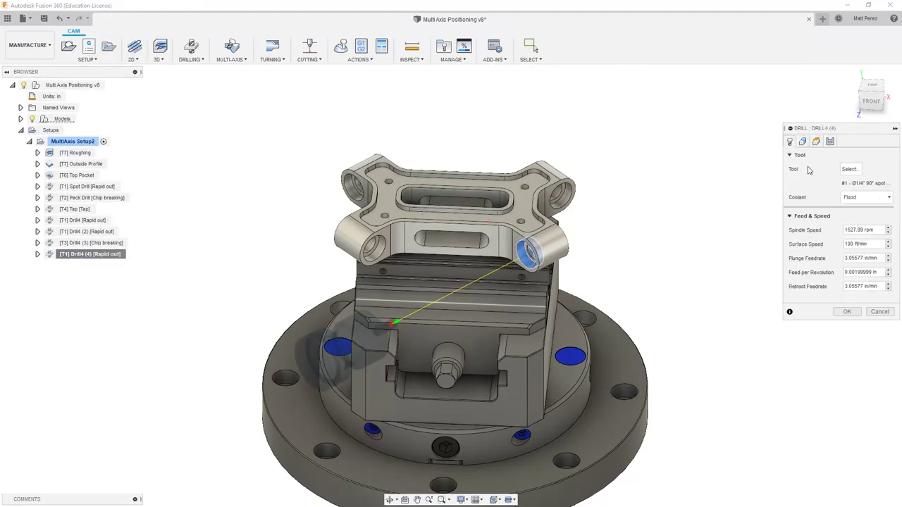
- Switch Drill4 (4)'s tool to #3, the Ø1/2" drill
left_click(848, 170)
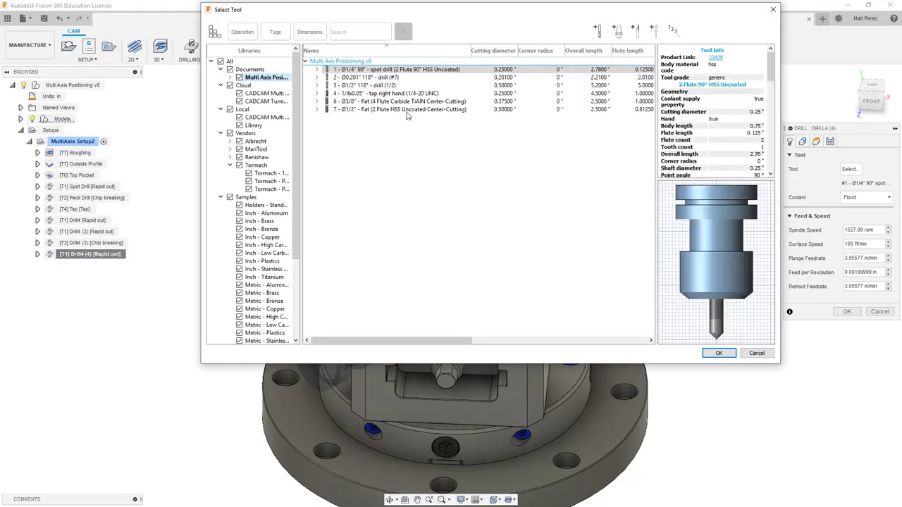
left_click(383, 85)
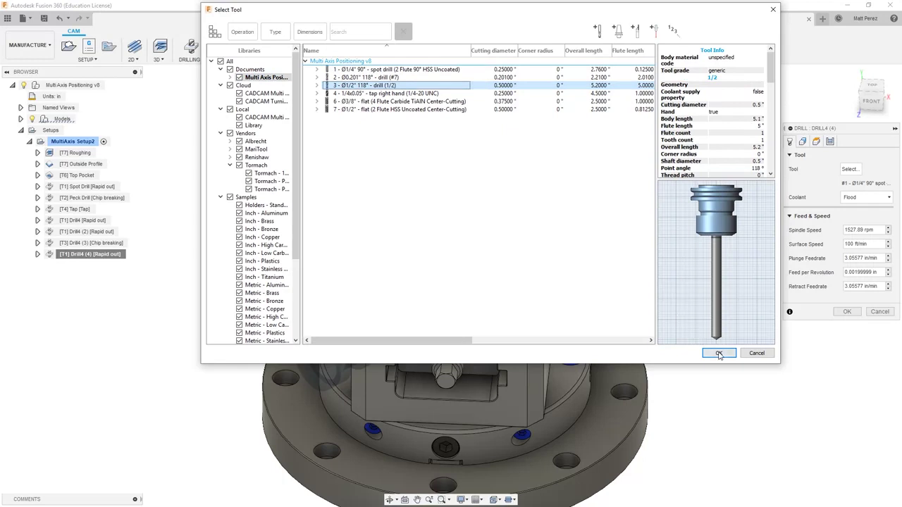
left_click(718, 353)
left_click(803, 140)
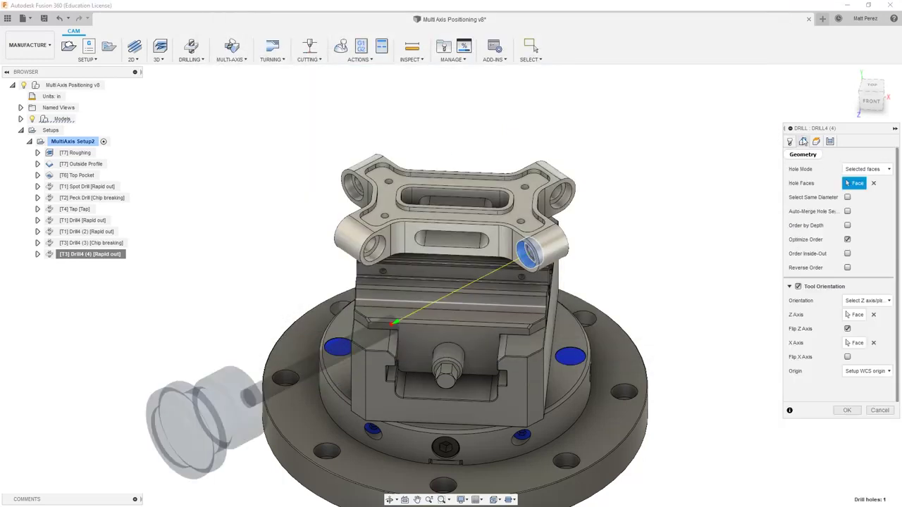
- Take the bottom height from the side hole face with Drill Tip Through Bottom
left_click(815, 141)
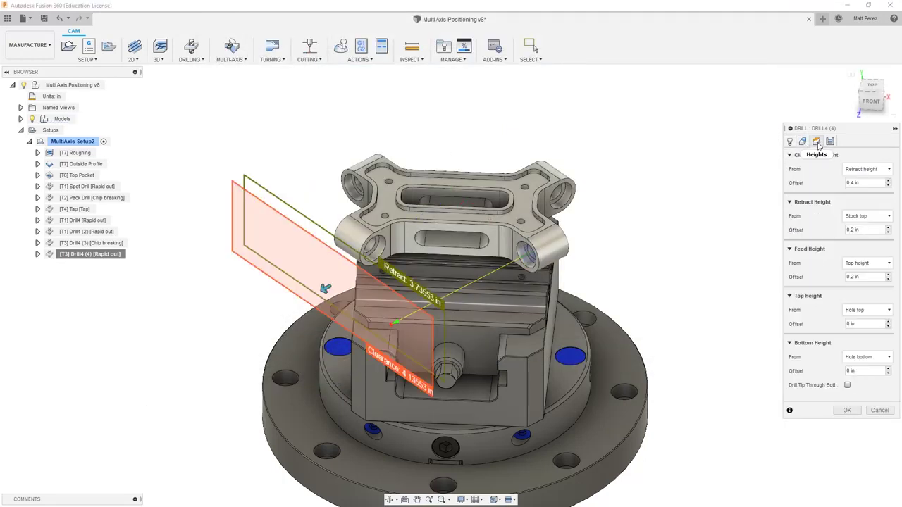
left_click(876, 357)
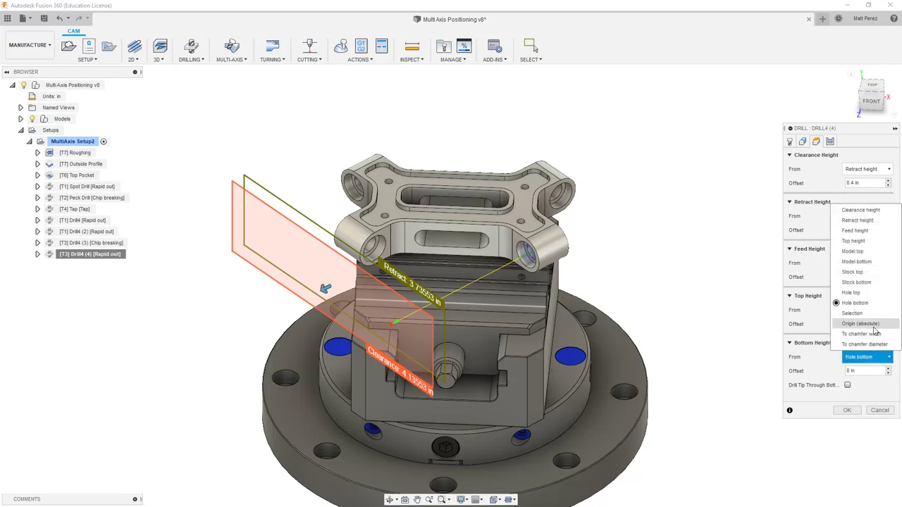
left_click(873, 362)
middle_click_drag(653, 217, 433, 282, "shift")
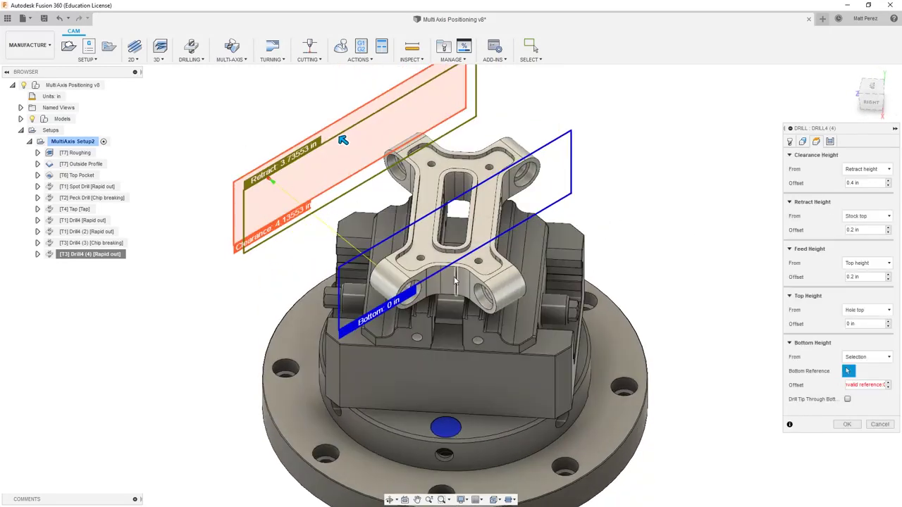
scroll(419, 276, "up", 3)
left_click(419, 276)
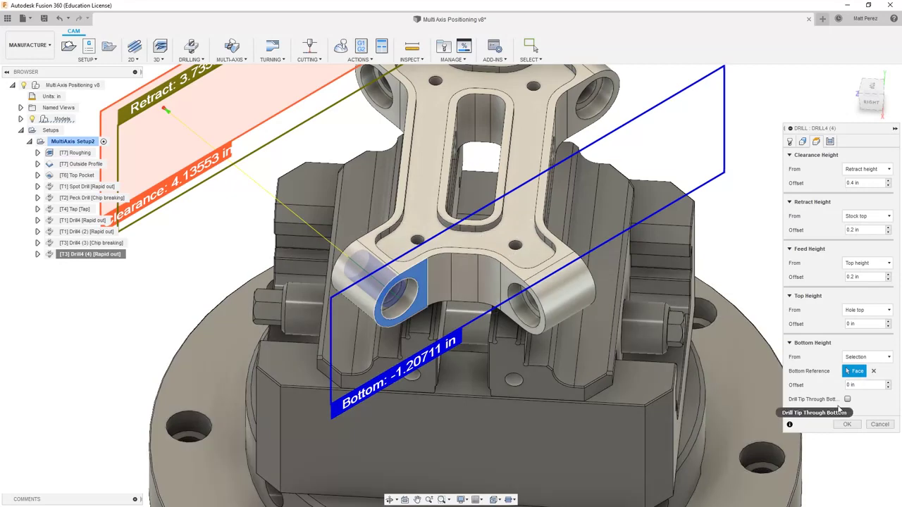
left_click(847, 399)
- Set the cycle to Chip breaking - partial retract and finish Drill4 (4)
left_click(830, 140)
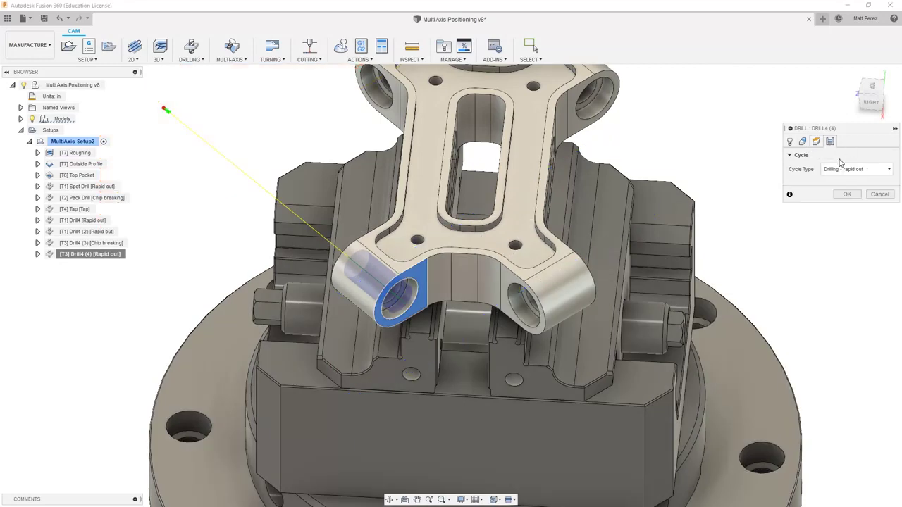
left_click(856, 169)
left_click(840, 203)
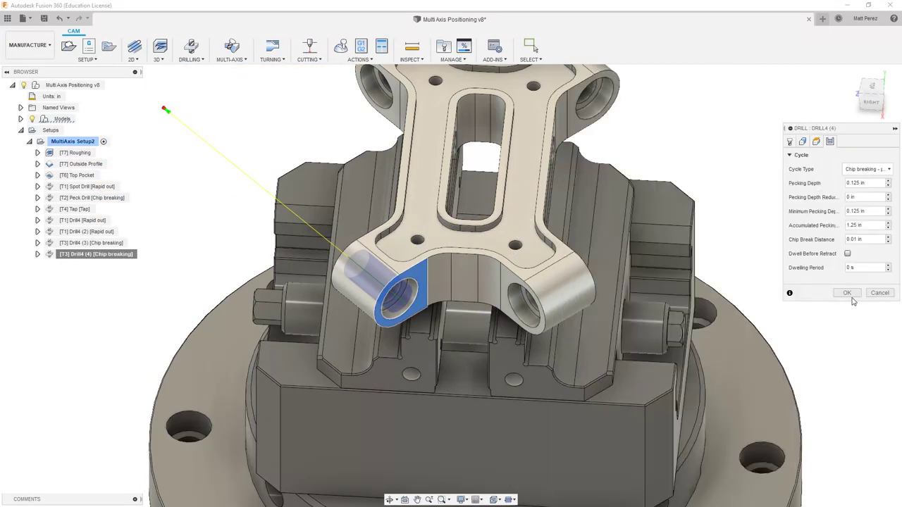
left_click(848, 296)
scroll(848, 297, "down", 3)
middle_click_drag(848, 296, 182, 303, "shift")
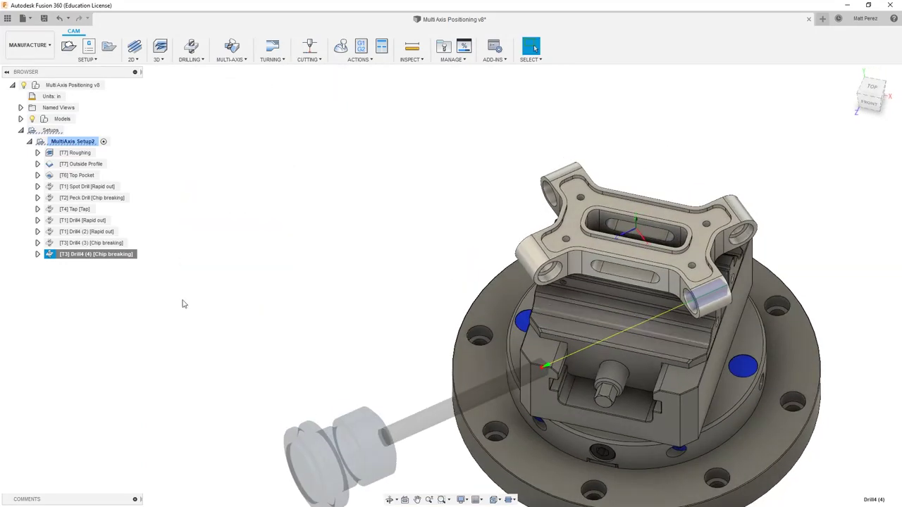
- Inspect each drill toolpath and move Drill4 (3) below Drill4 (4)
left_click(84, 221)
left_click(87, 231)
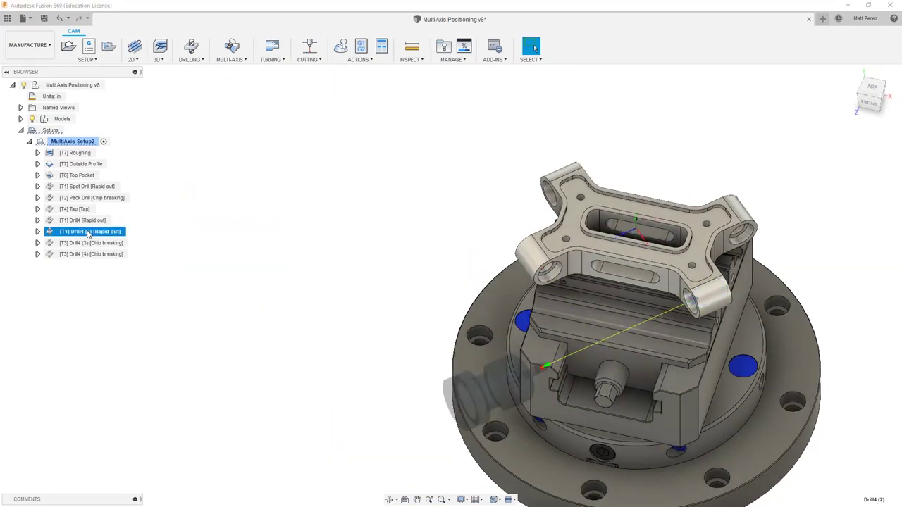
left_click(87, 243)
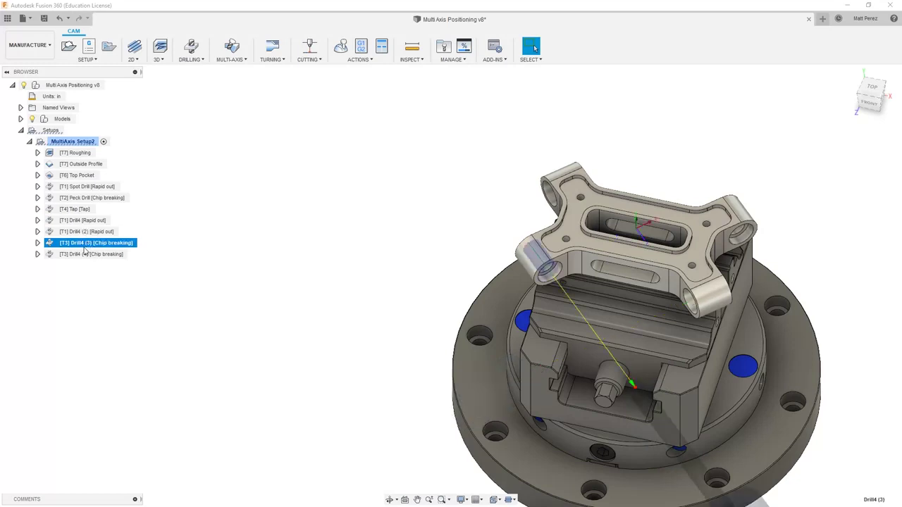
left_click(83, 255)
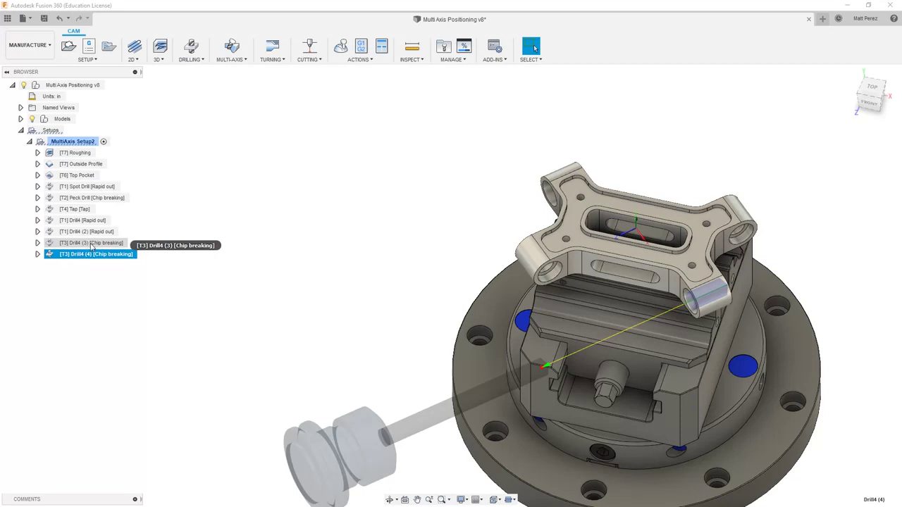
left_click(91, 246)
left_click_drag(91, 246, 94, 264)
- Review the four drill toolpaths in their new order
left_click(93, 222)
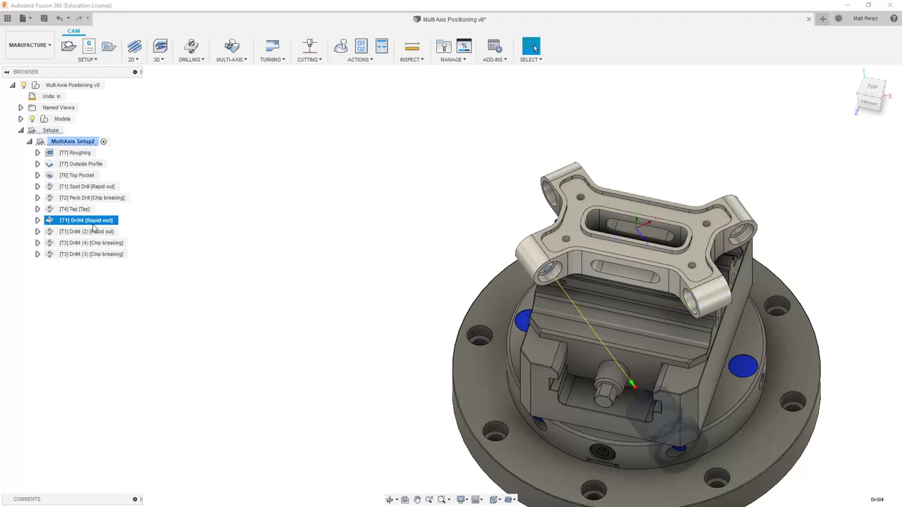
left_click(93, 232)
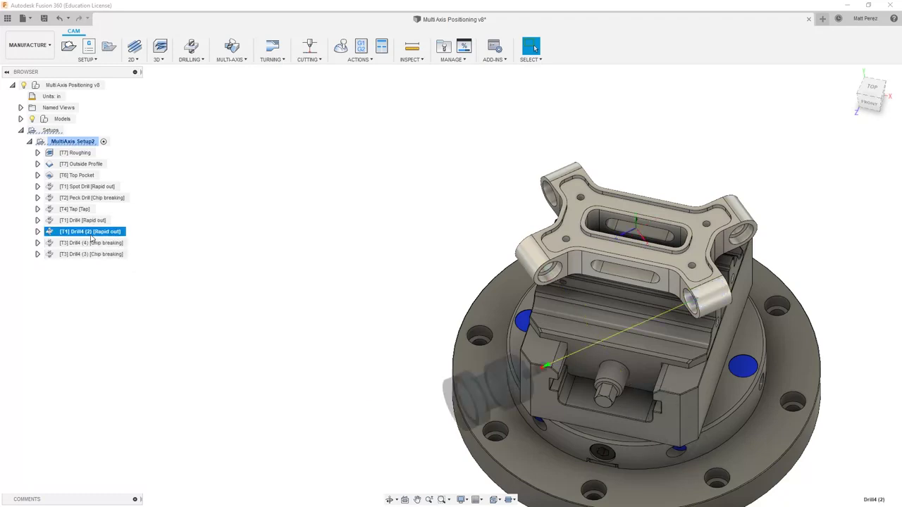
left_click(91, 243)
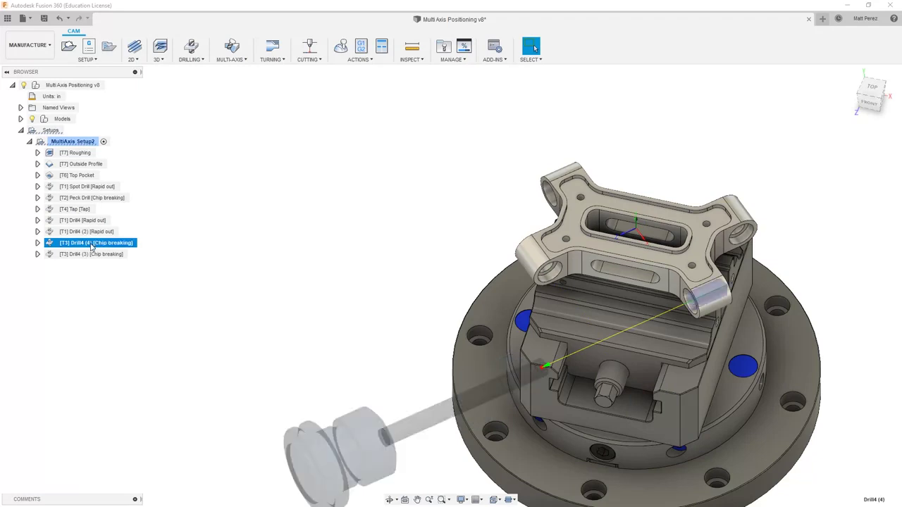
left_click(91, 254)
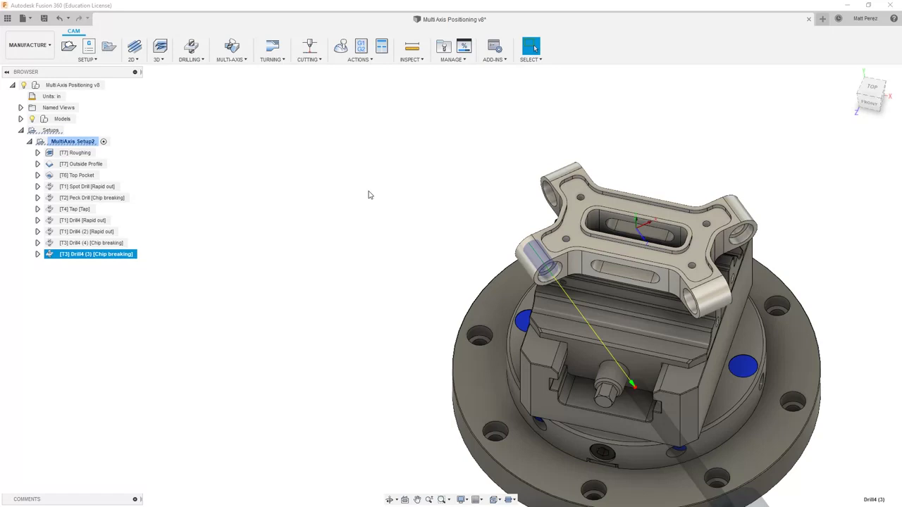
scroll(298, 205, "down", 2)
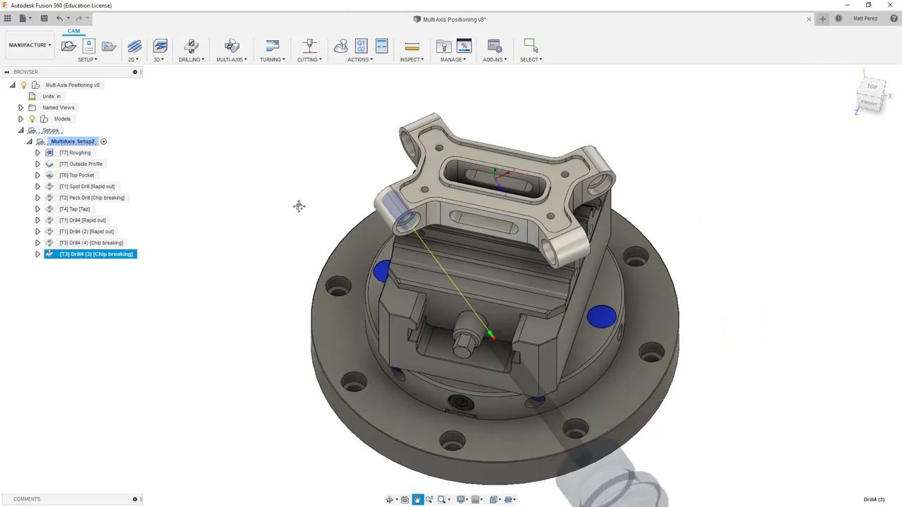
- Return the view to the home isometric angle and begin renaming the first Drill4 operation
scroll(379, 271, "down", 3)
middle_click_drag(378, 272, 423, 296, "shift")
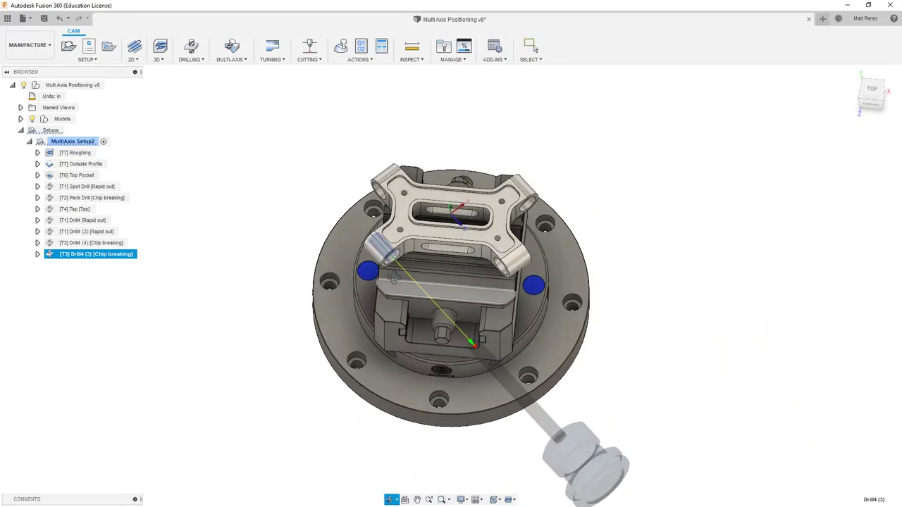
left_click(658, 240)
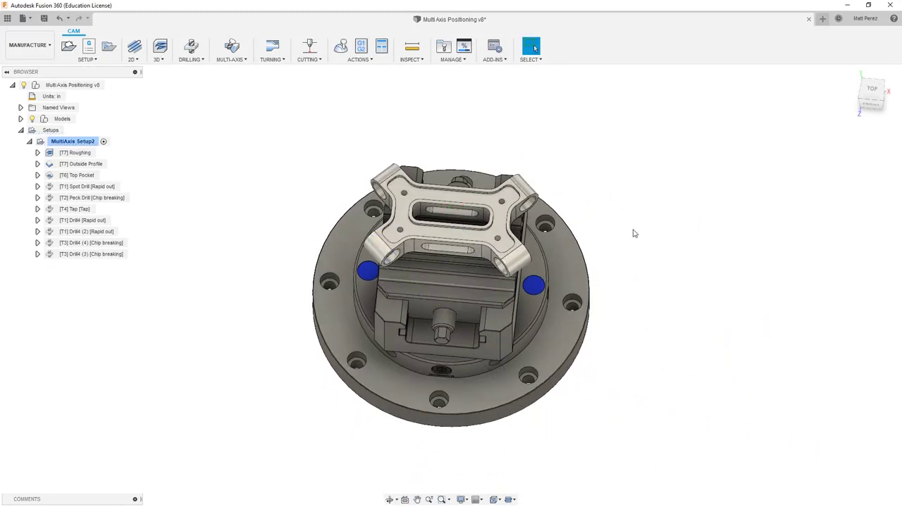
left_click(847, 74)
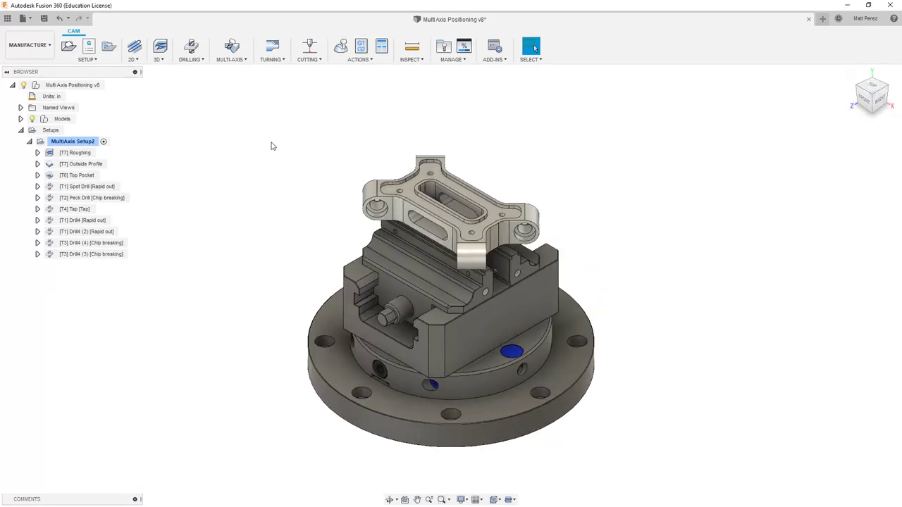
left_click(84, 223)
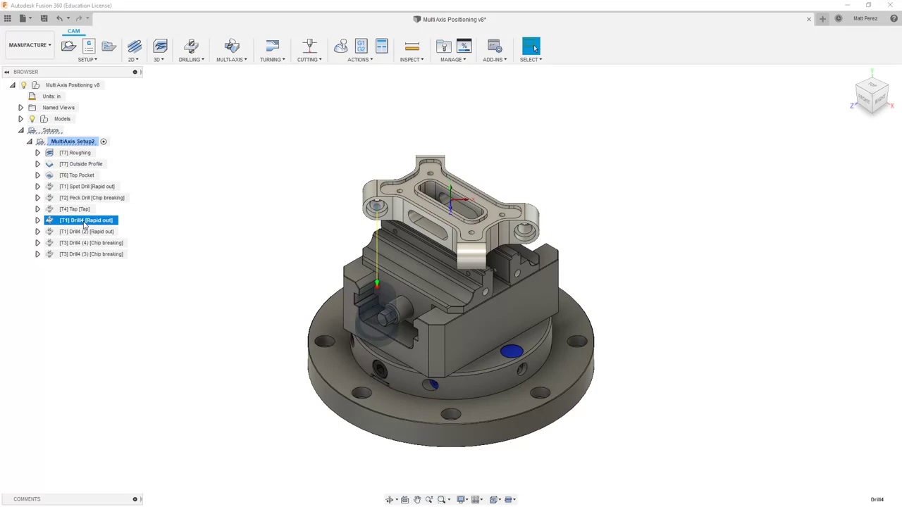
left_click(84, 223)
- Name the first two side-hole operations Spot 5x 1 and Spot 5x 2
type("Spot 5x 1")
key("Return")
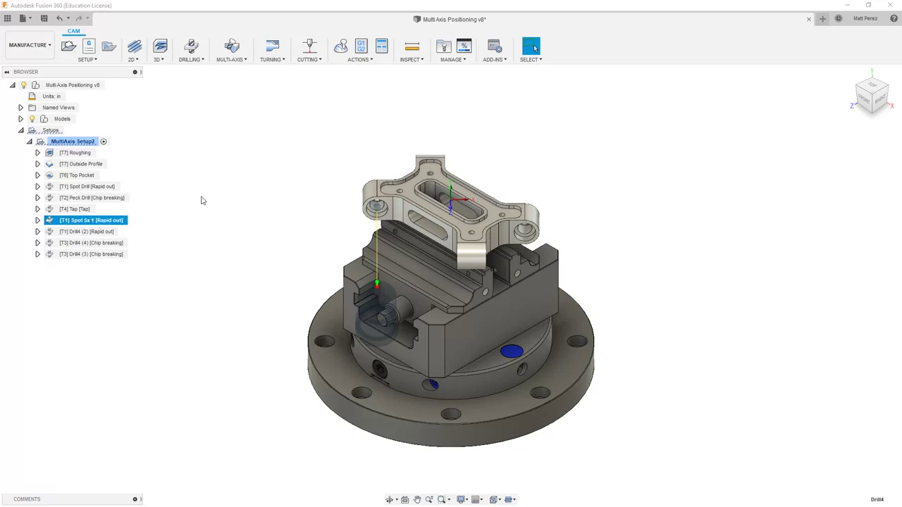
left_click(81, 231)
left_click(82, 231)
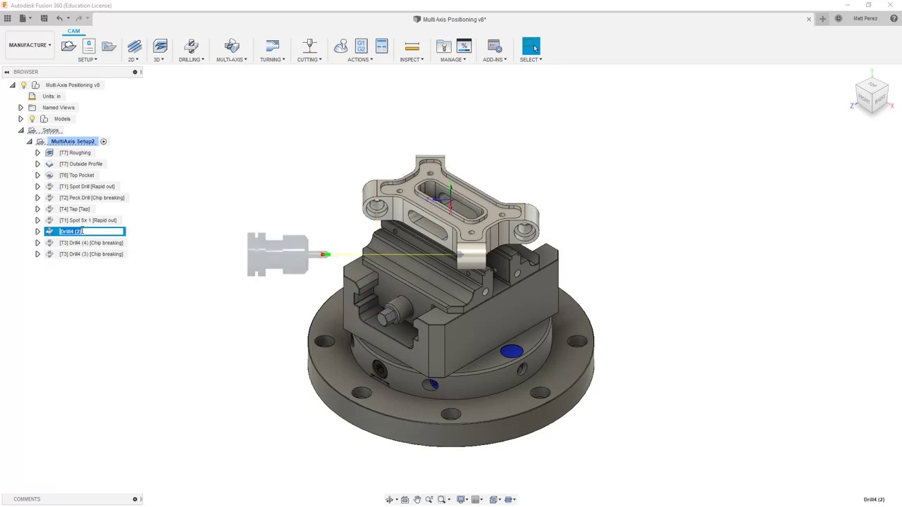
type("Spot 5x 2")
key("Return")
- Rename Drill4 (4) to Drill 5x 2 and Drill4 (3) to Drill 5x 1, then select all four
left_click(85, 243)
left_click(89, 242)
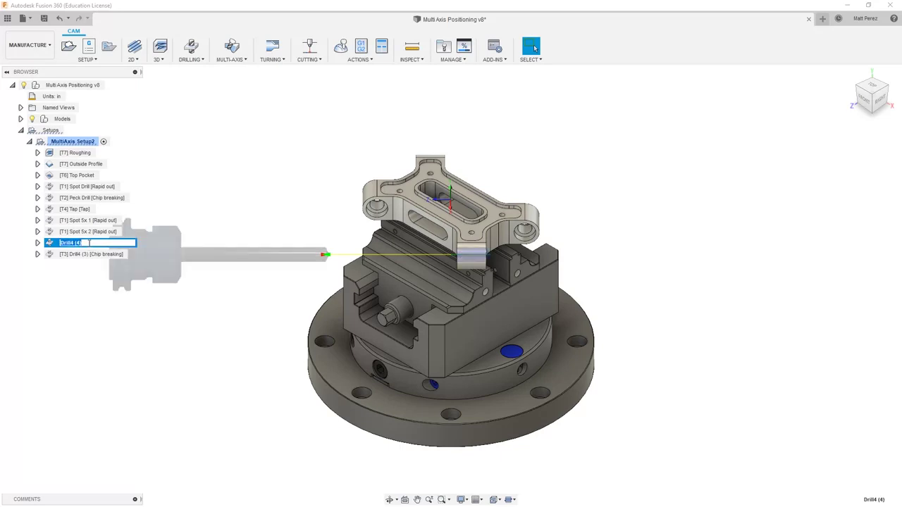
type("D")
key("Return")
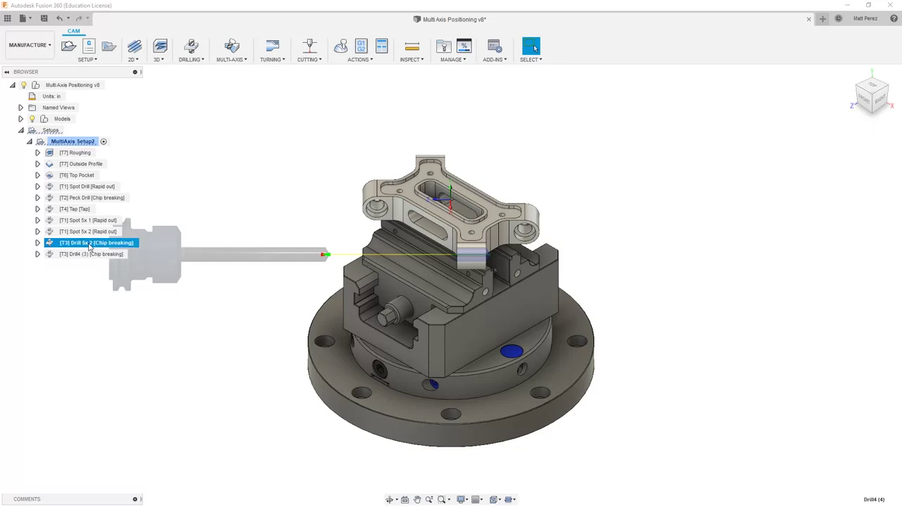
left_click(93, 254)
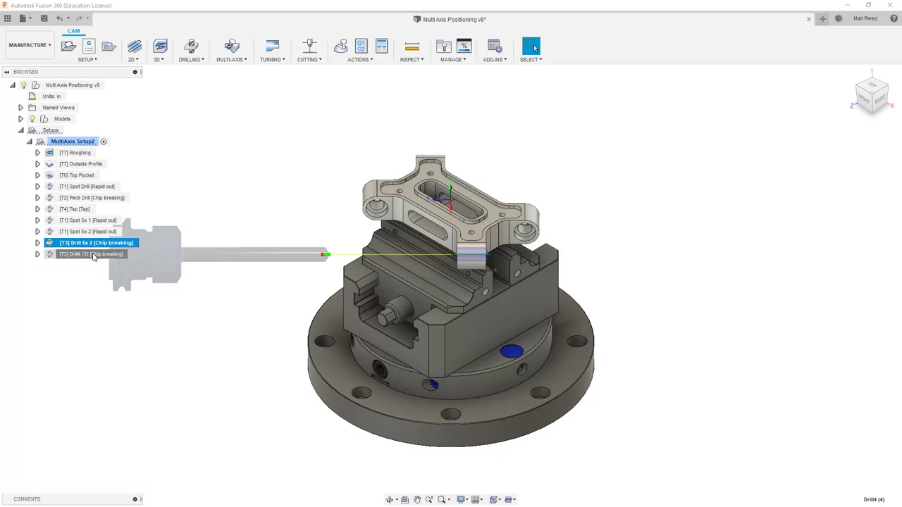
left_click(93, 254)
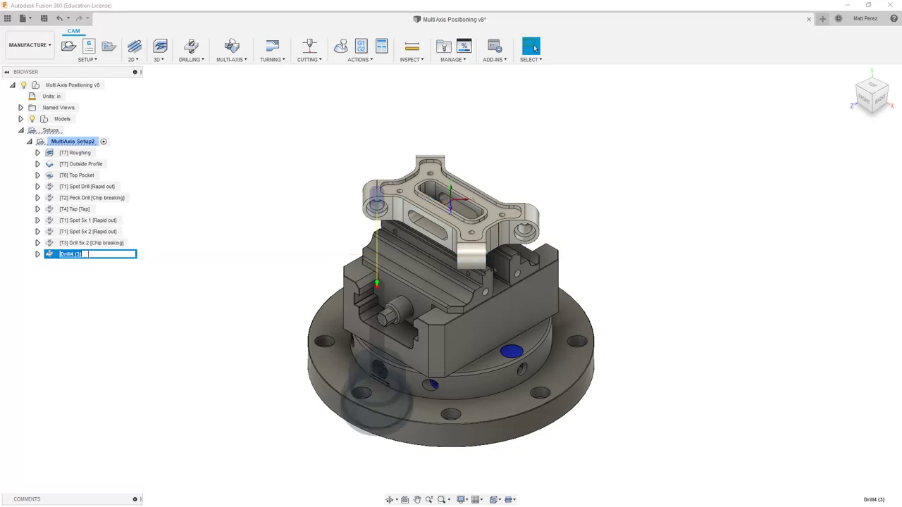
type("Drill 5x 1")
key("Return")
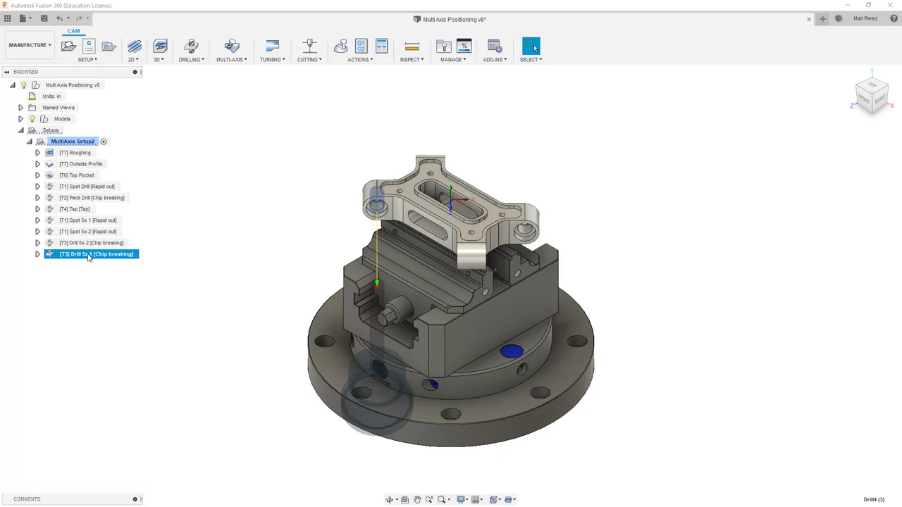
left_click(116, 220, "shift")
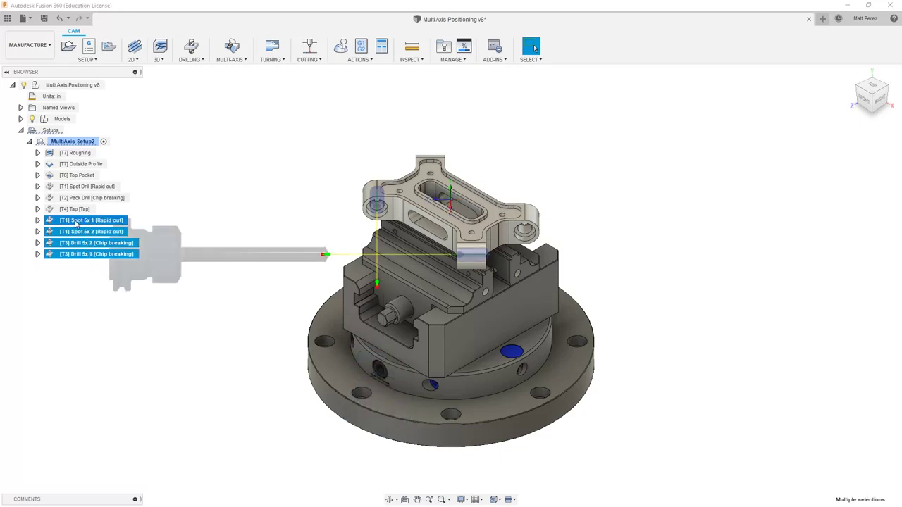
- Deselect the four operations and save the design as a new version
left_click(86, 59)
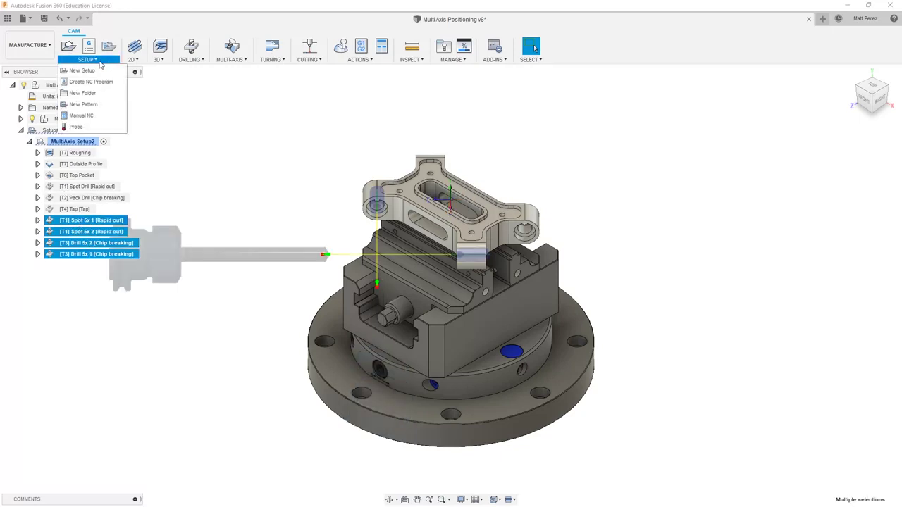
left_click(177, 149)
left_click(180, 162)
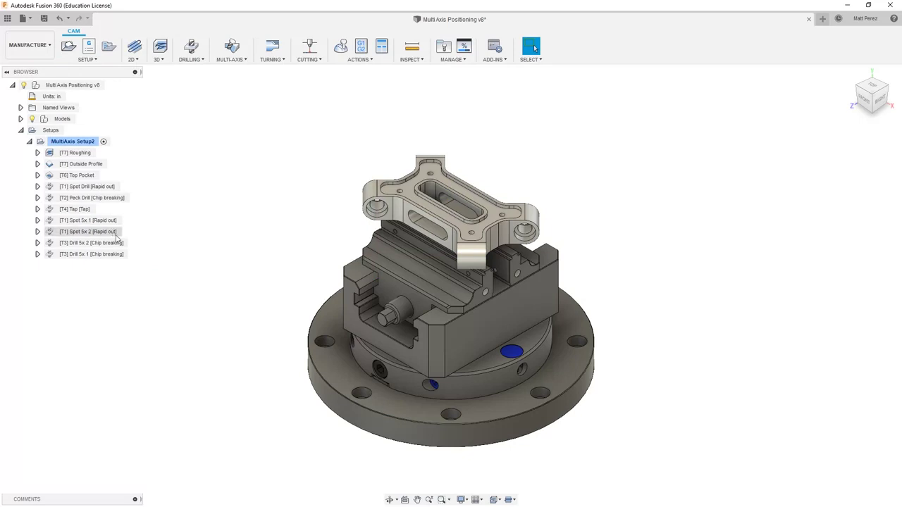
left_click(44, 17)
left_click(449, 267)
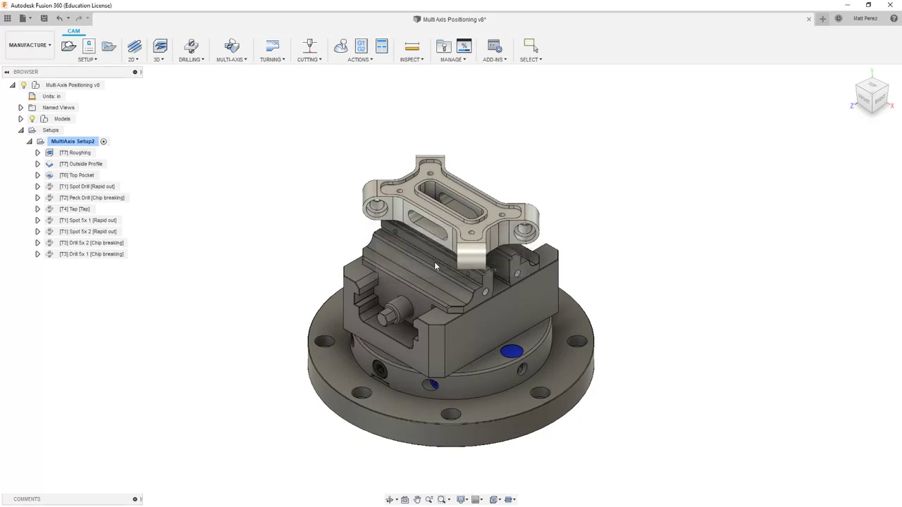